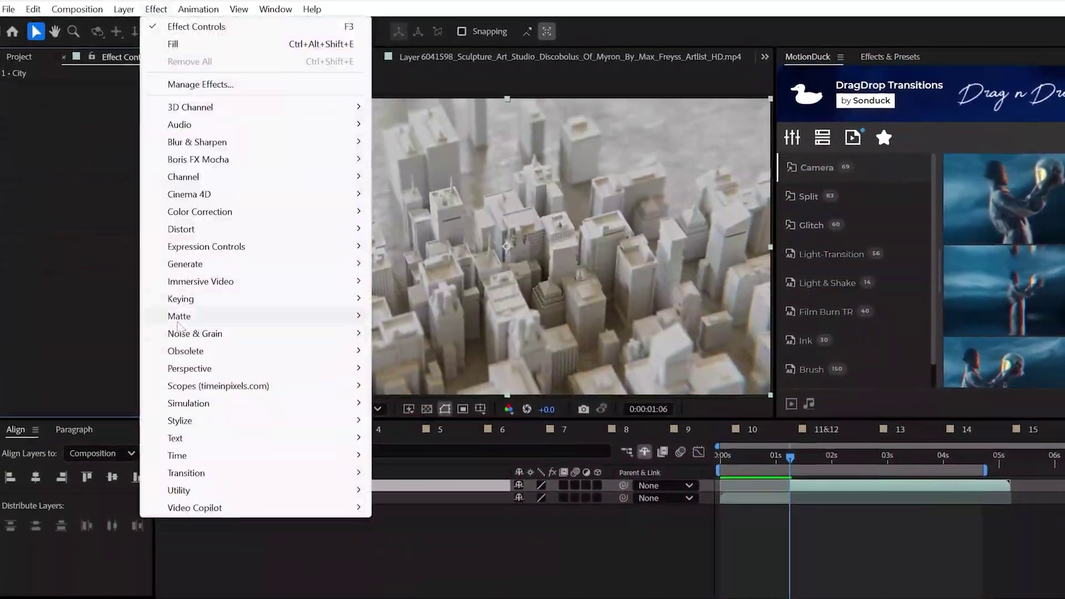
Apply the CC Ball Action effect to the City footage layer
left_click(426, 441)
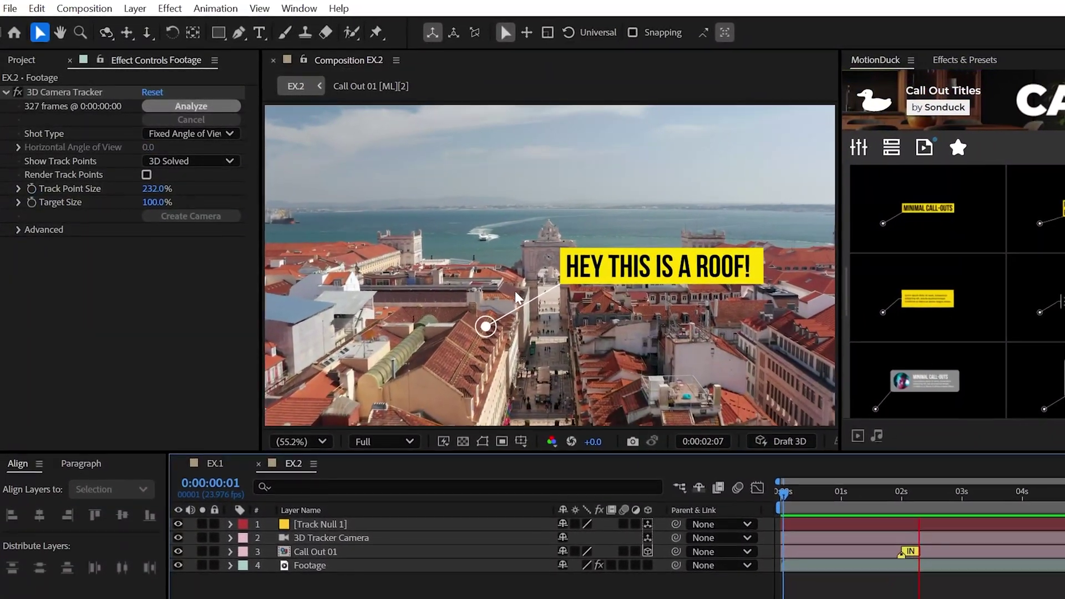
Track the Footage layer with 3D Camera Tracker and create a null and camera from chosen points
left_click_drag(958, 468, 1064, 478)
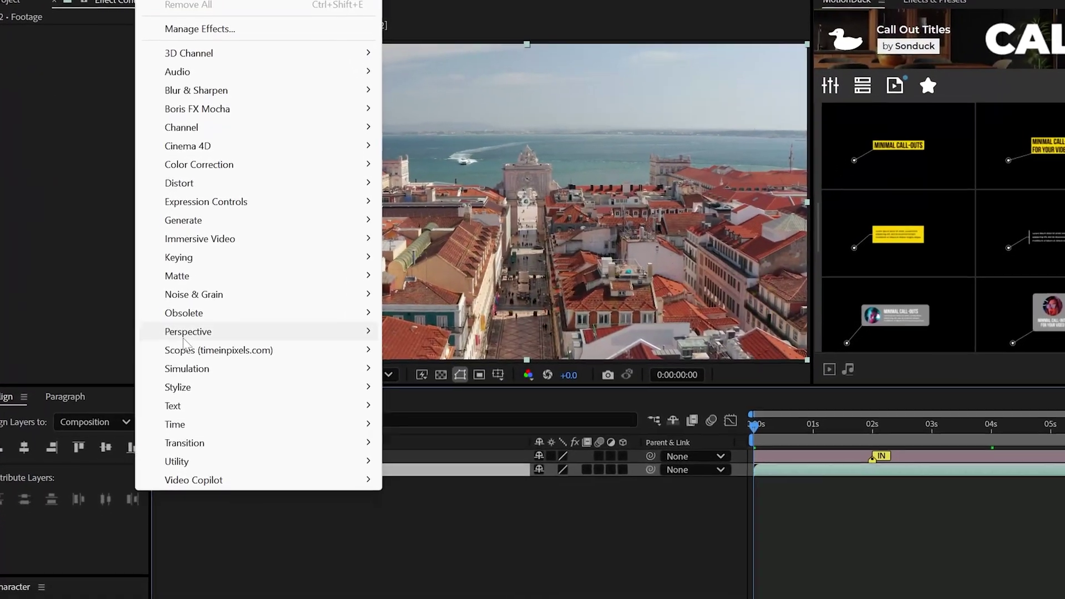
mouse_move(311, 378)
left_click(431, 304)
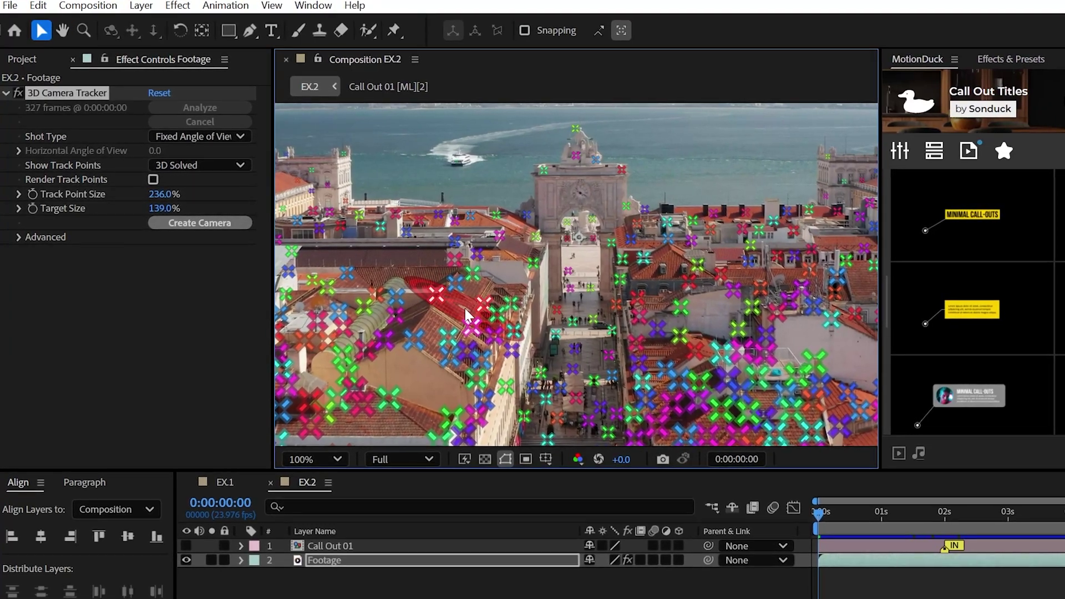
right_click(469, 310)
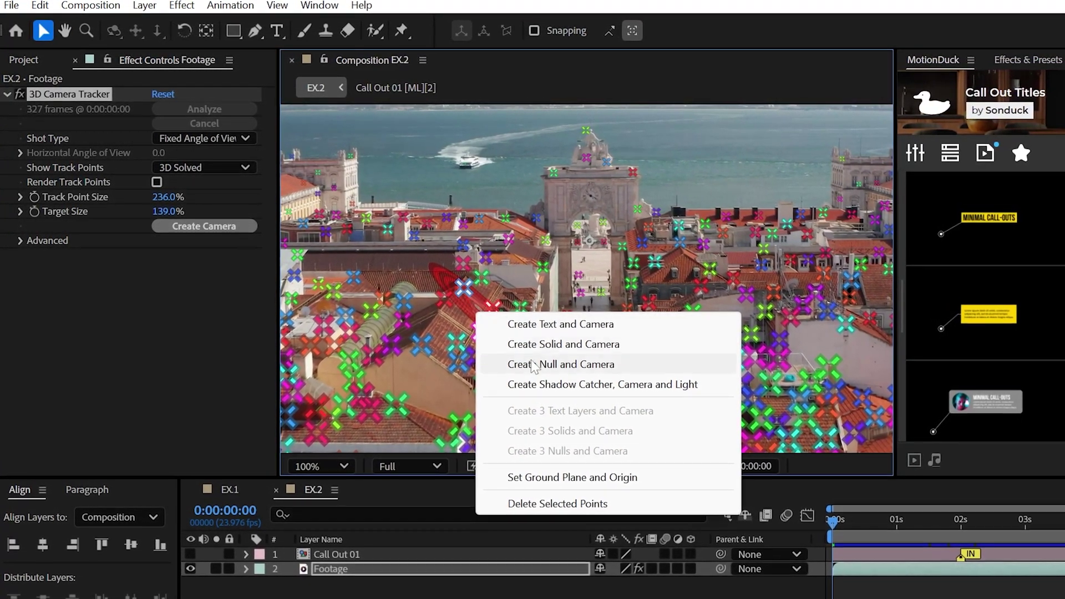
left_click(555, 363)
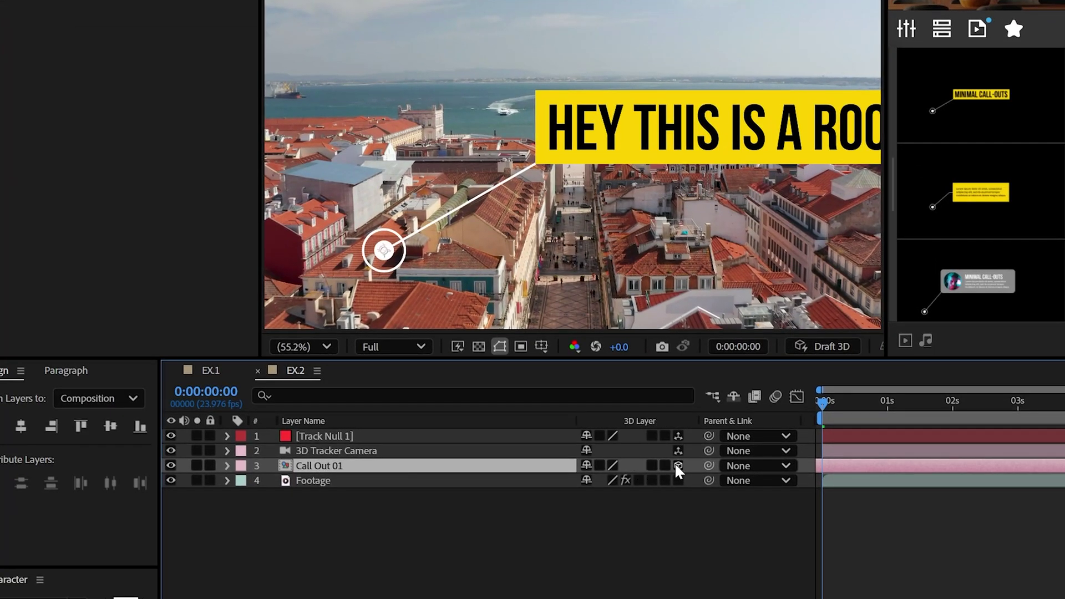
Paste Track Null 1's position onto Call Out 01 and scale the callout to 397%
left_click(677, 465)
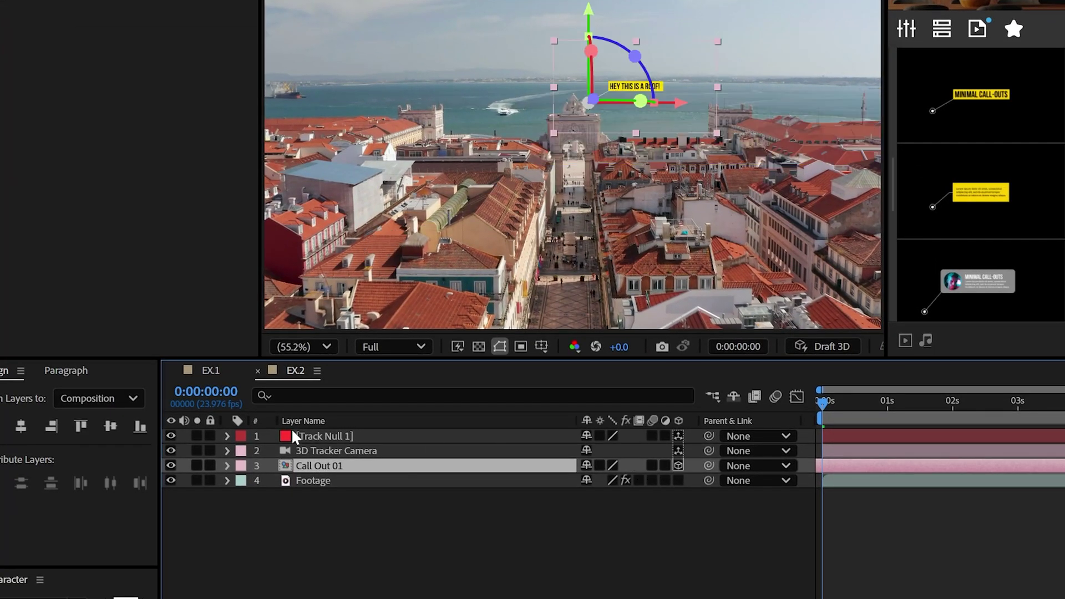
left_click(227, 436)
left_click(317, 466)
key("p")
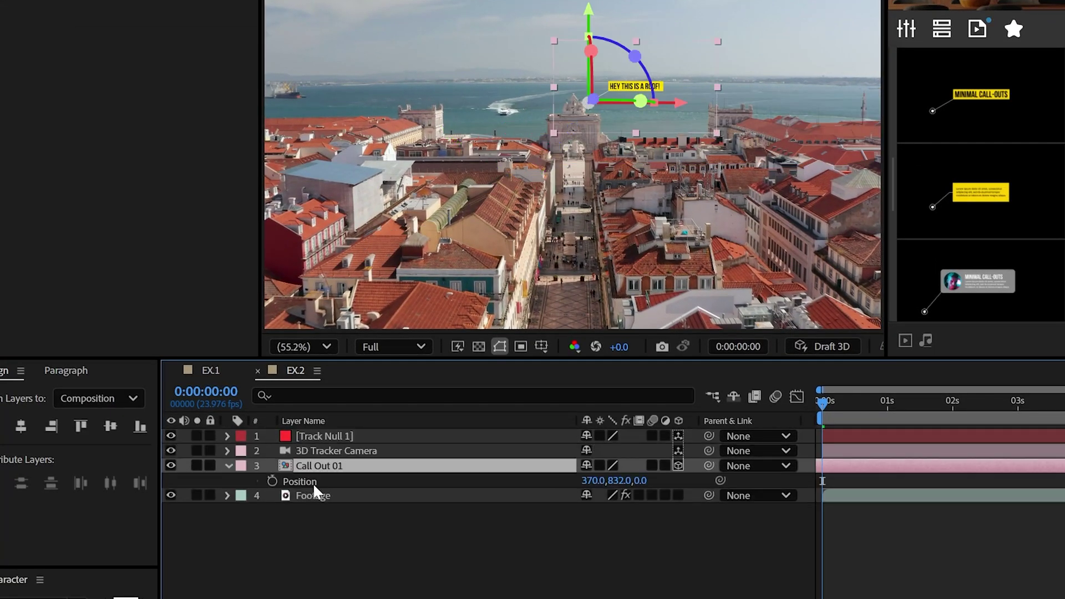
key("ctrl+v")
key("s")
left_click_drag(602, 480, 822, 471)
left_click_drag(797, 531, 827, 531)
key("space")
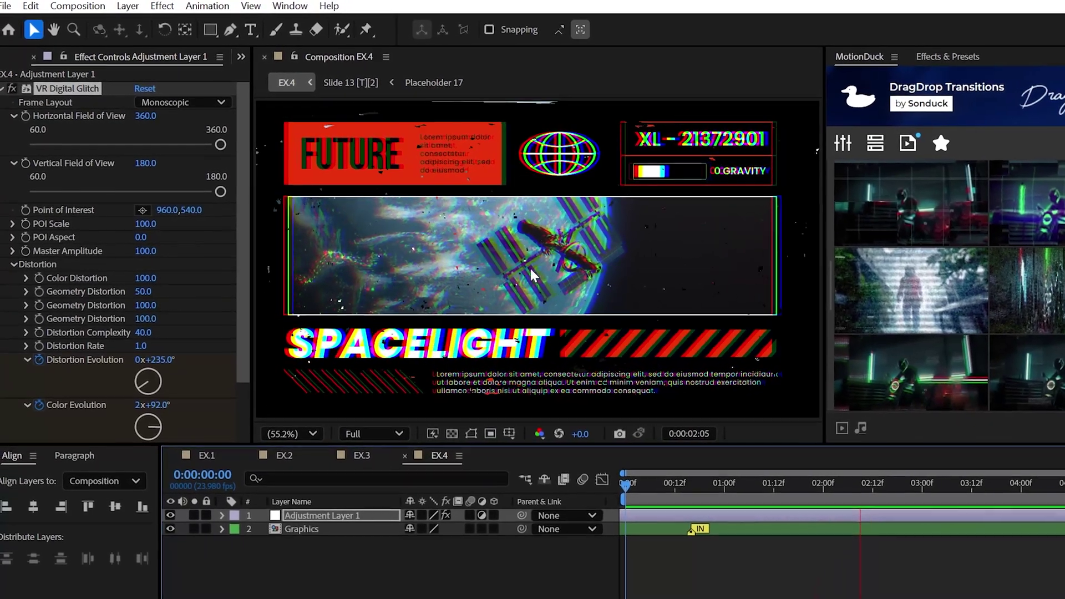
Apply VR Digital Glitch to the adjustment layer with Color Distortion at 100
left_click(160, 5)
mouse_move(311, 294)
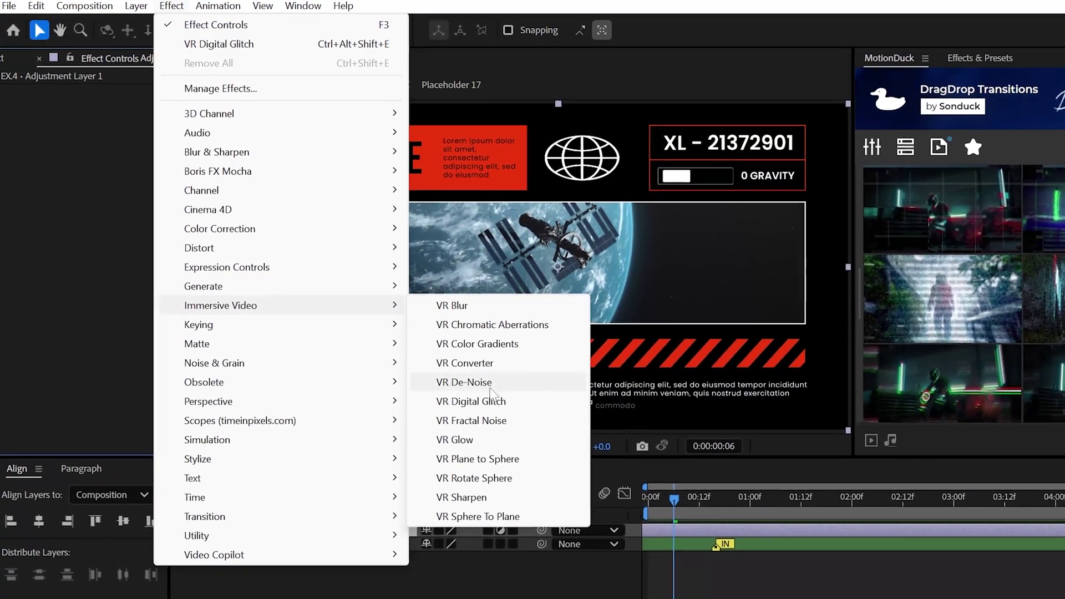
left_click(471, 401)
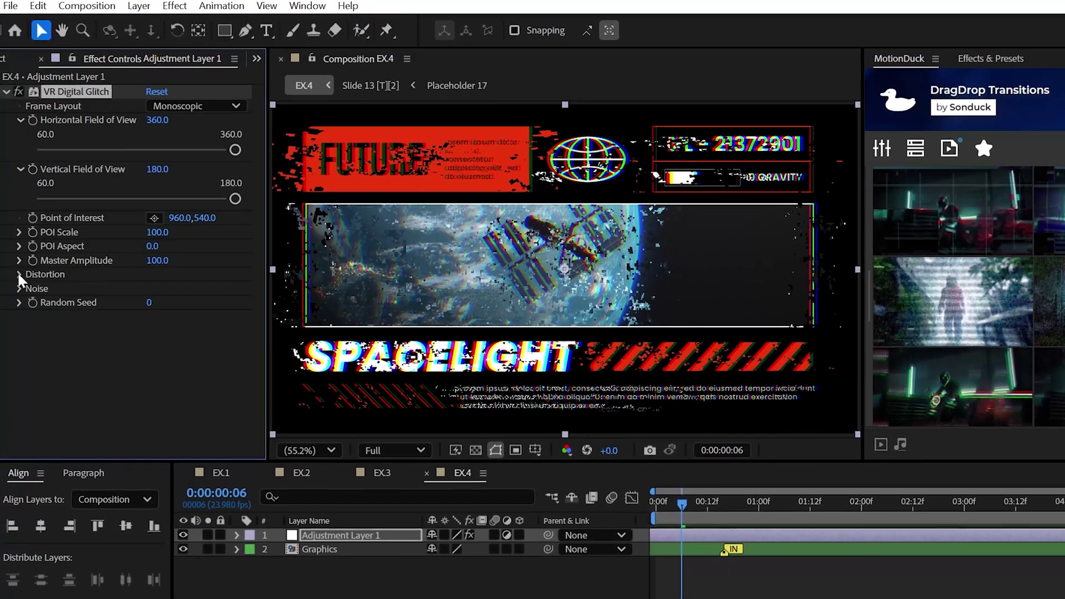
left_click(19, 272)
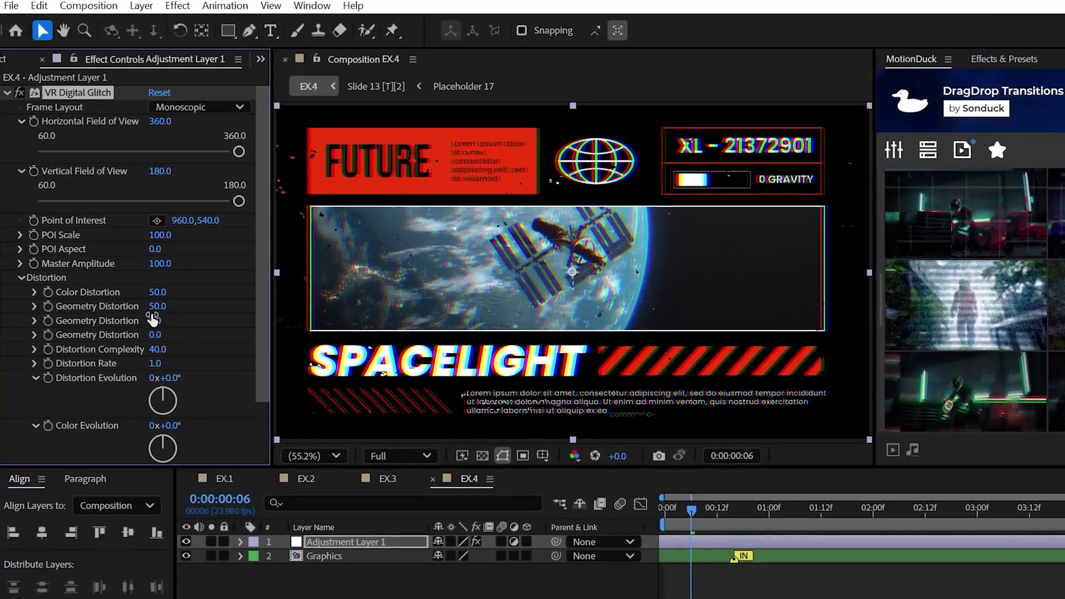
left_click_drag(156, 291, 183, 292)
Keyframe Color Evolution to spin up to 2x+92° at a later frame, then preview
left_click(49, 429)
left_click_drag(698, 515, 893, 516)
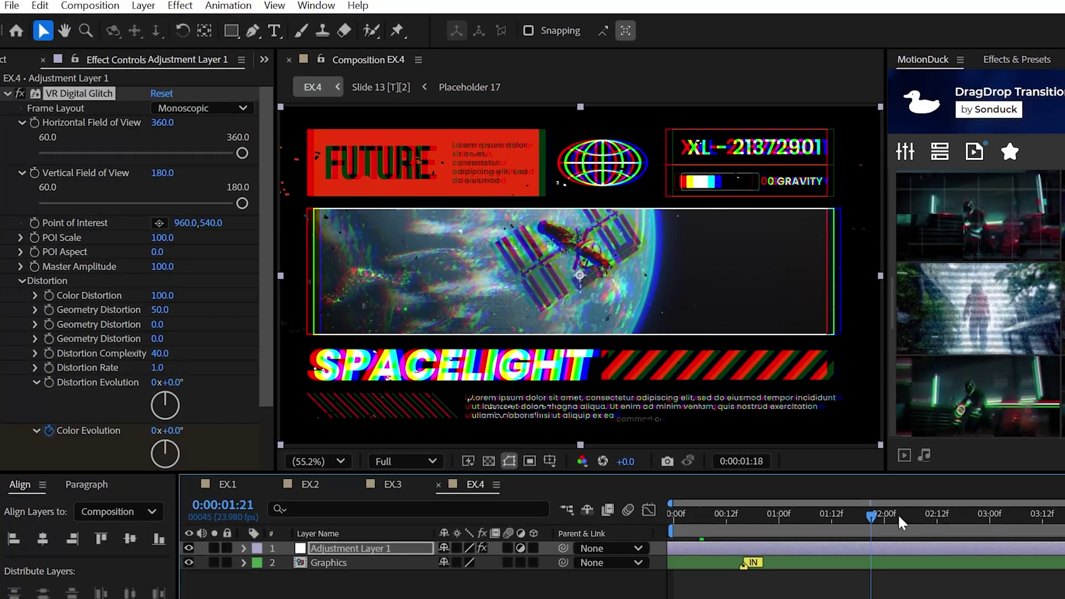
left_click(741, 513)
left_click_drag(167, 429, 839, 468)
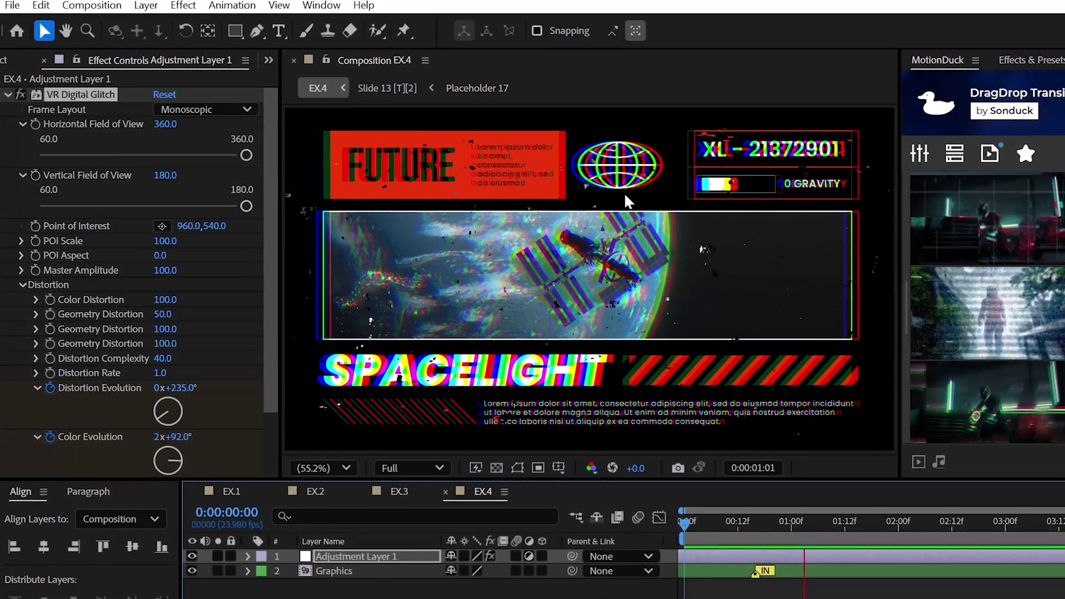
key("space")
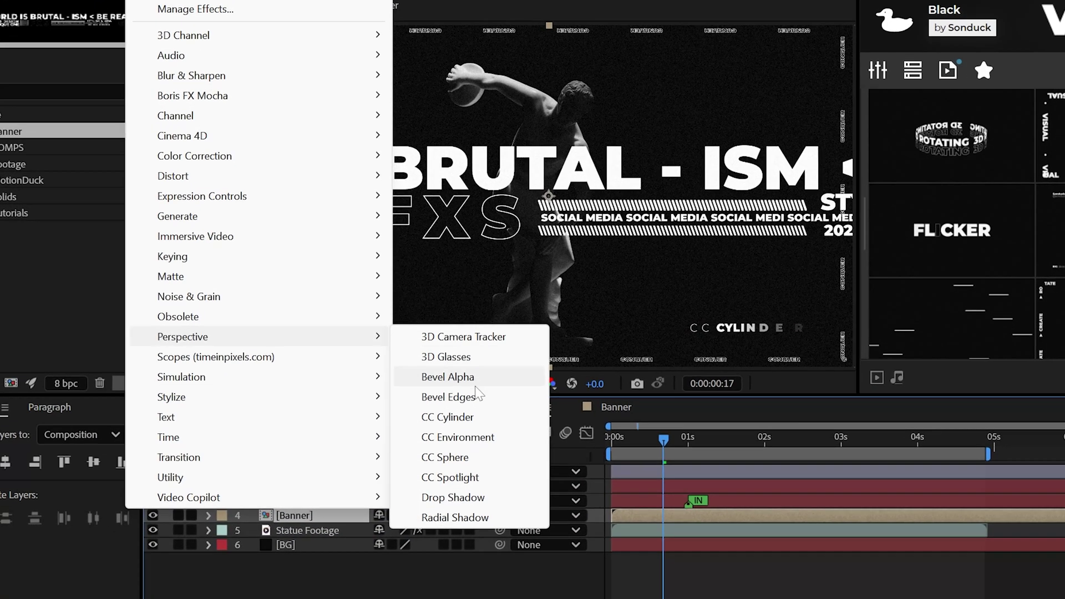
Apply CC Cylinder to the Banner layer, rendering only the outside face
left_click(446, 460)
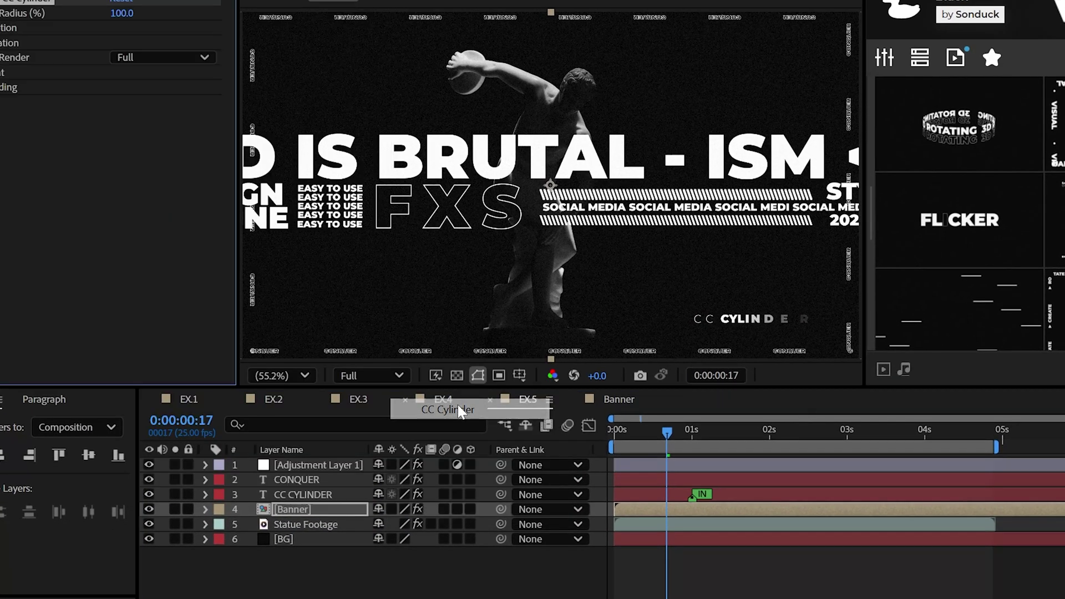
left_click(187, 140)
left_click(186, 176)
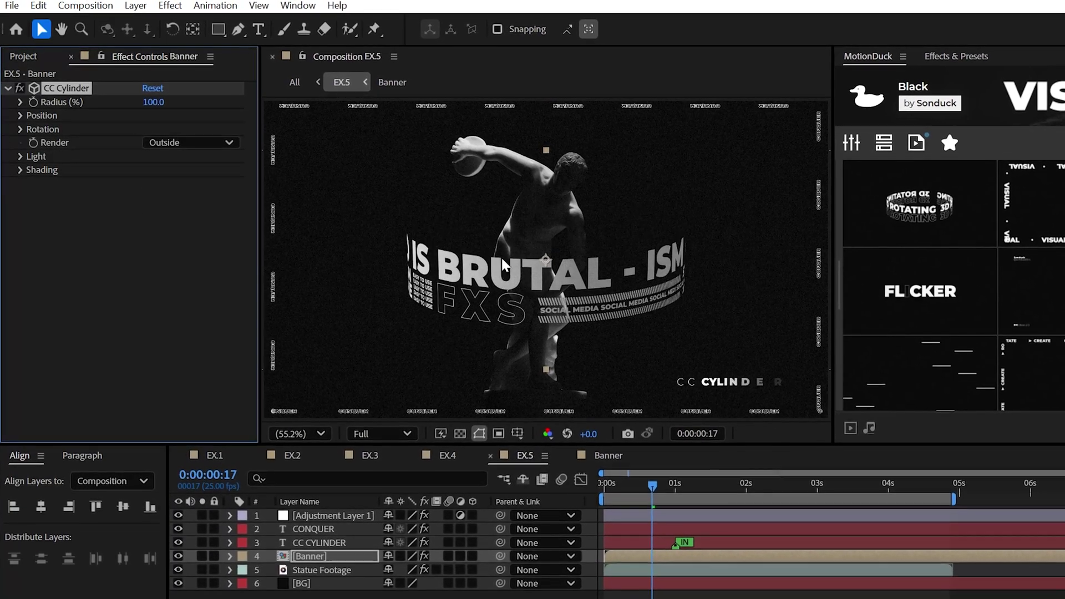
left_click(20, 127)
key("space")
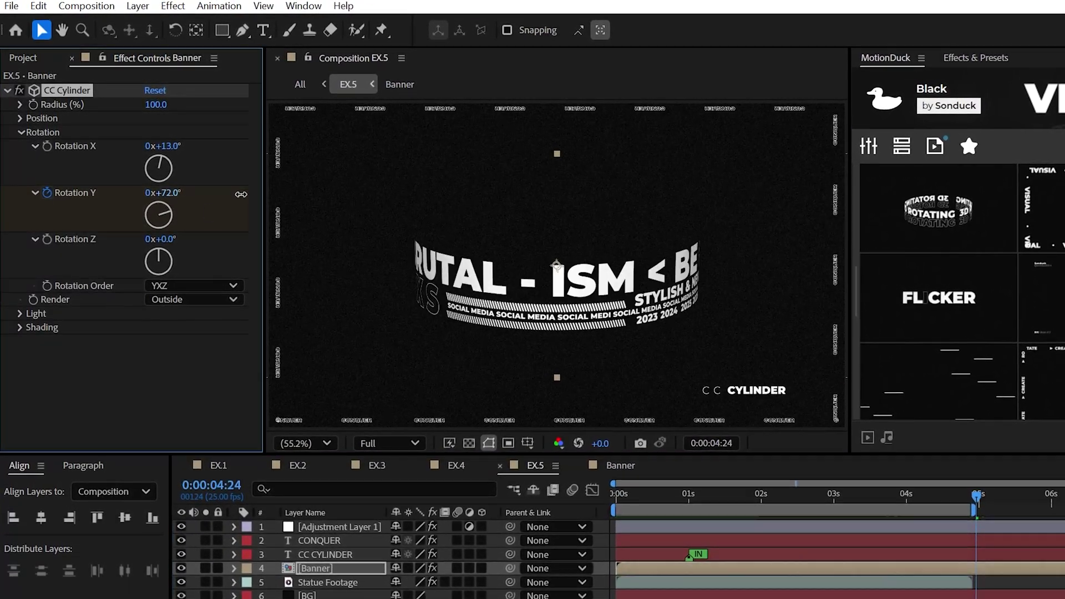
Duplicate the Banner layer and set the copy to render its inside face
left_click(38, 5)
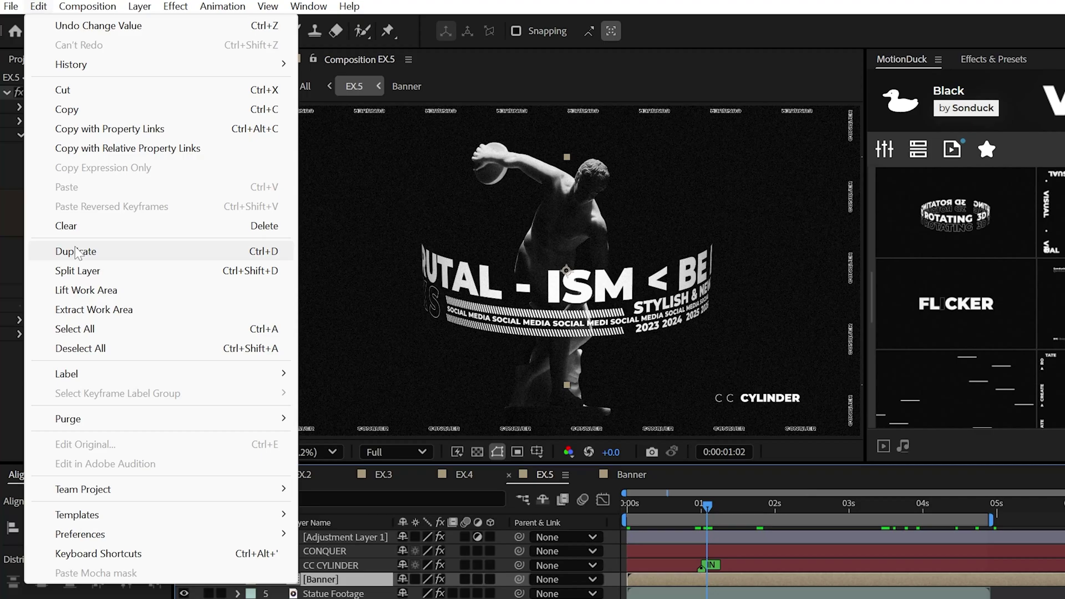
left_click(111, 248)
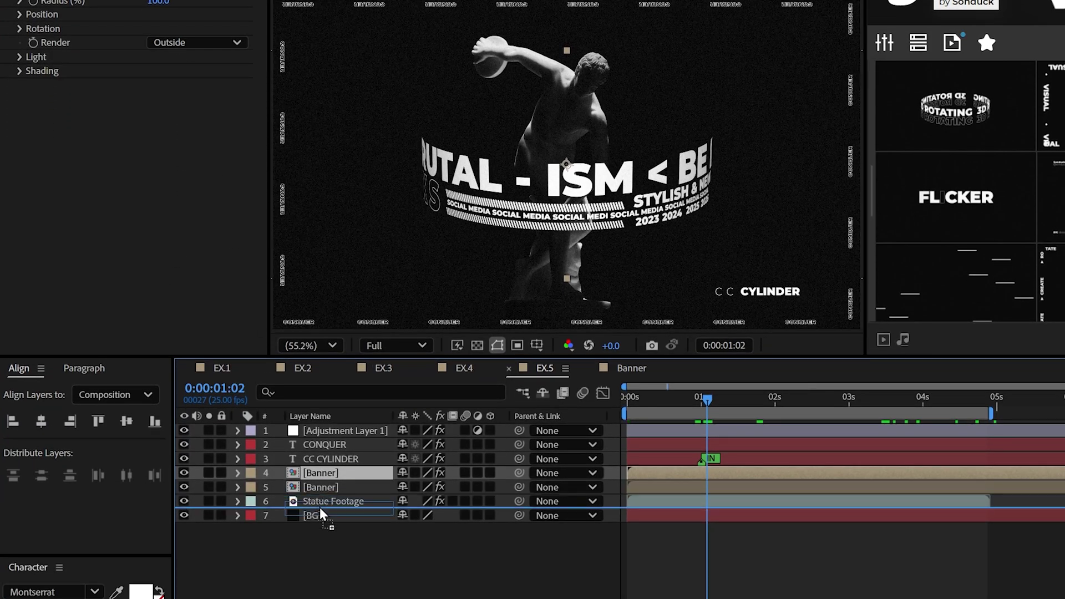
left_click(183, 40)
left_click(173, 100)
left_click(657, 142)
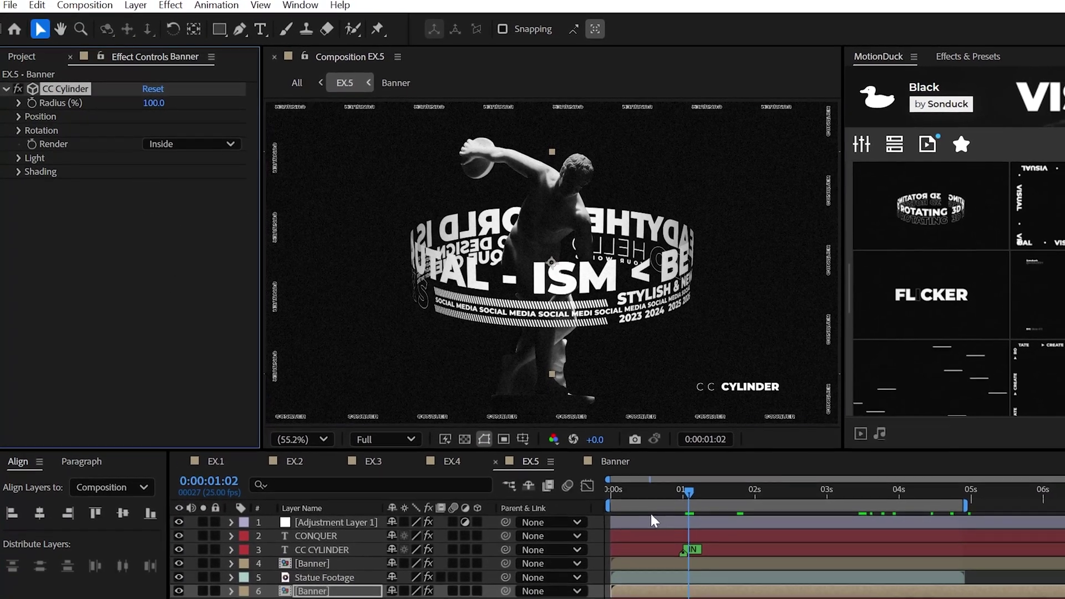
key("space")
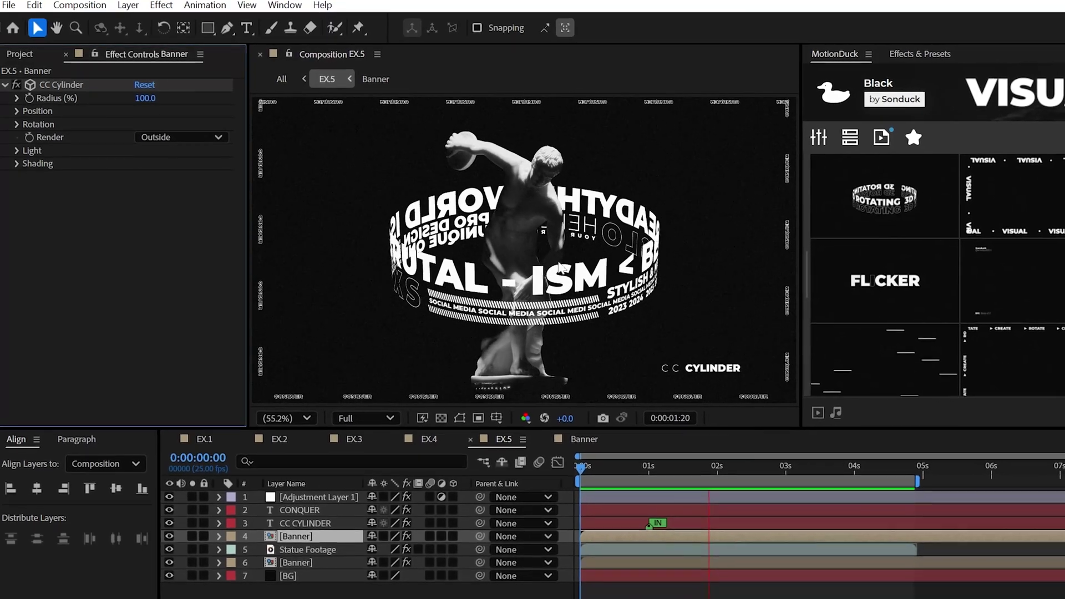
Delete the existing effect from the Statue Footage layer
left_click(548, 251)
left_click(54, 82)
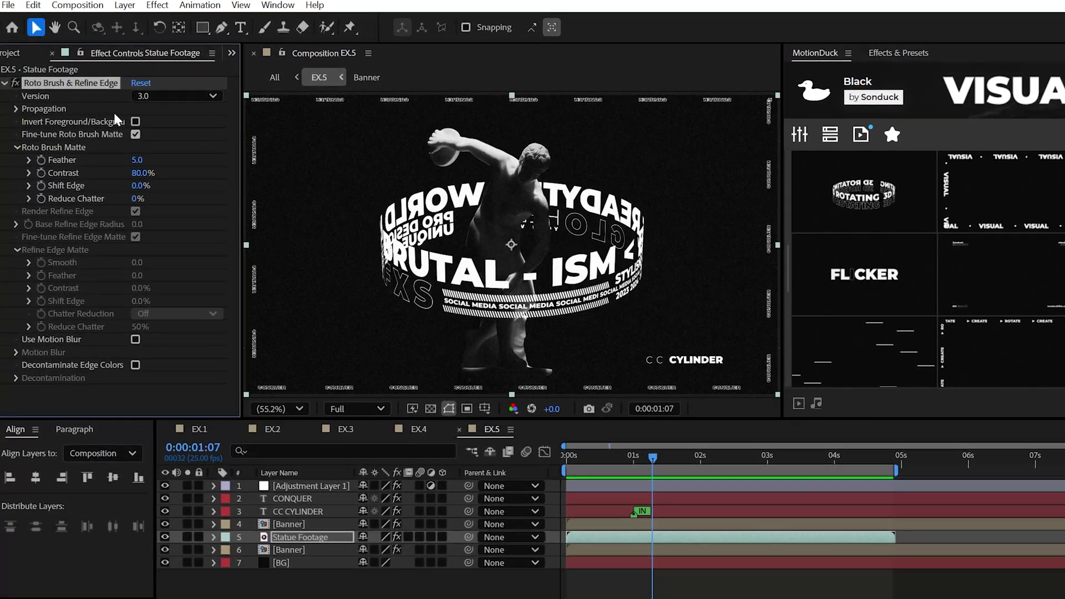
key("Delete")
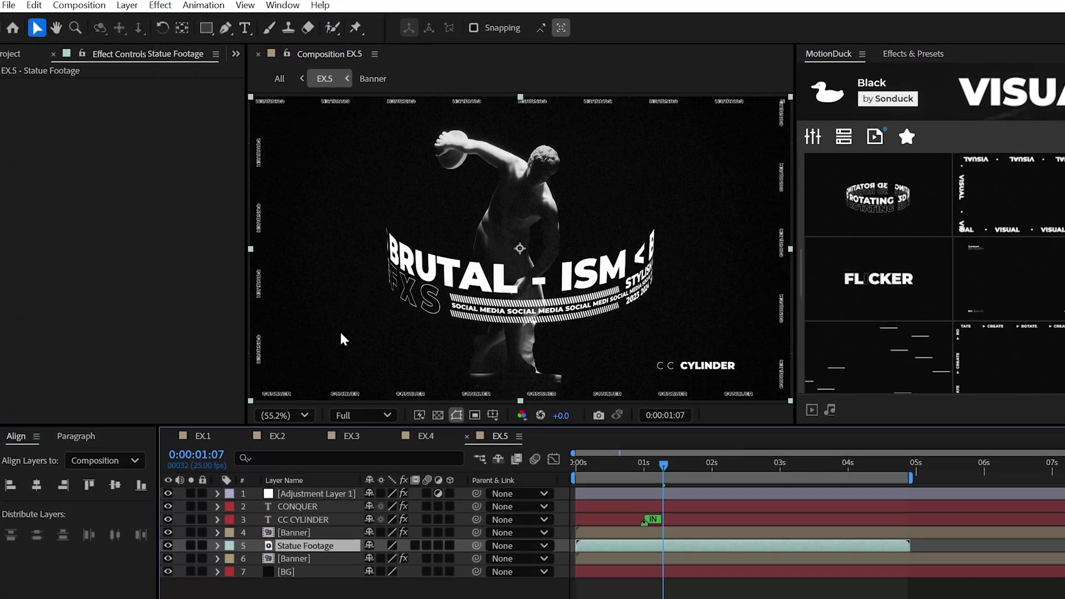
Roto Brush the statue's arm and torso and propagate the matte back to the clip start
left_click(334, 29)
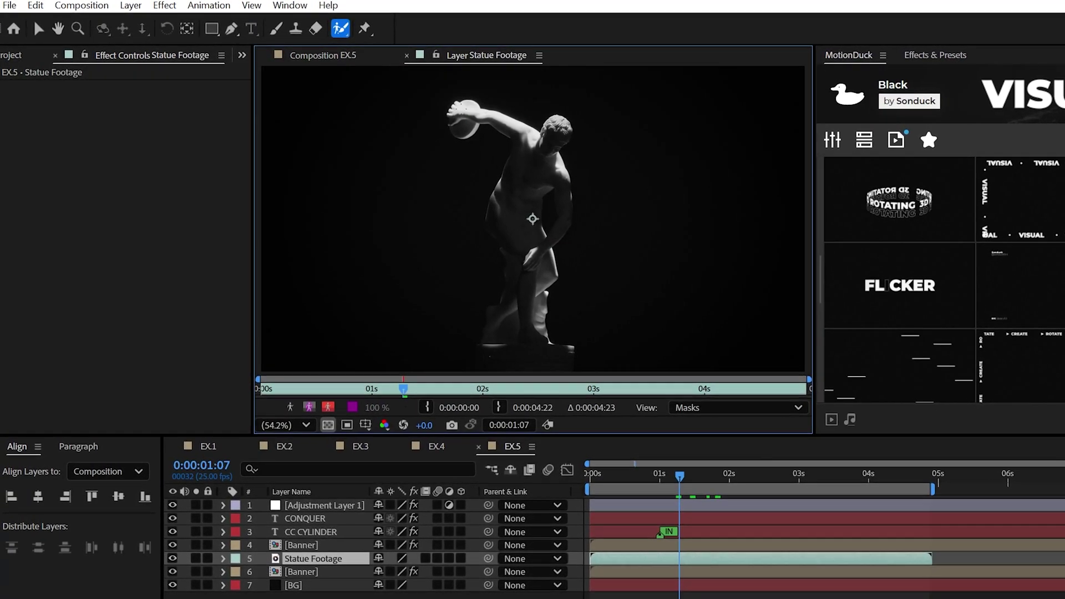
left_click_drag(463, 109, 502, 141)
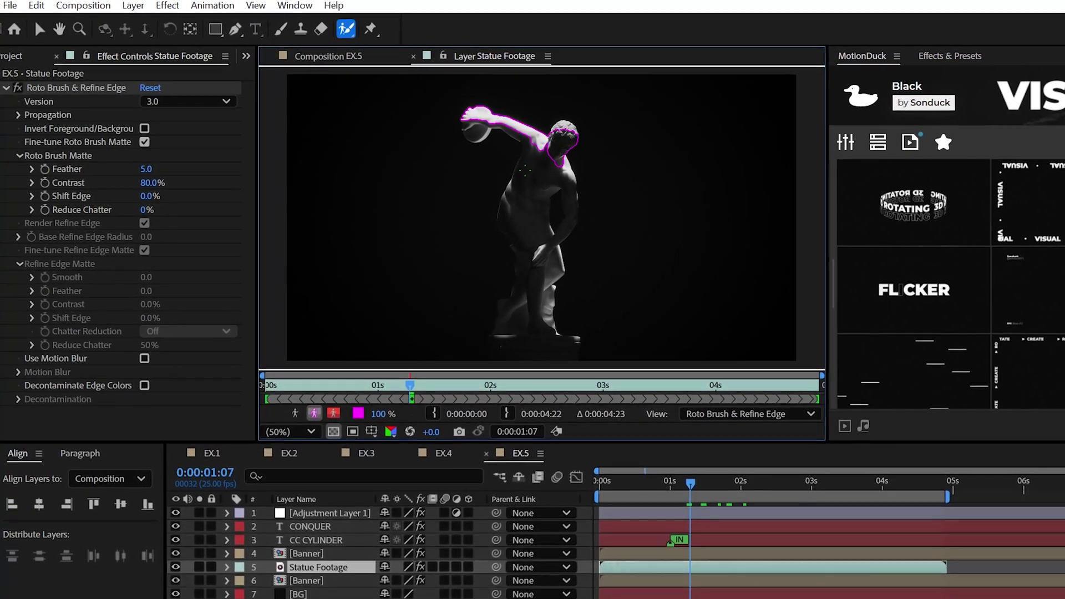
mouse_move(577, 250)
left_mouse_down()
mouse_move(575, 214)
mouse_move(562, 332)
mouse_move(577, 345)
left_mouse_up()
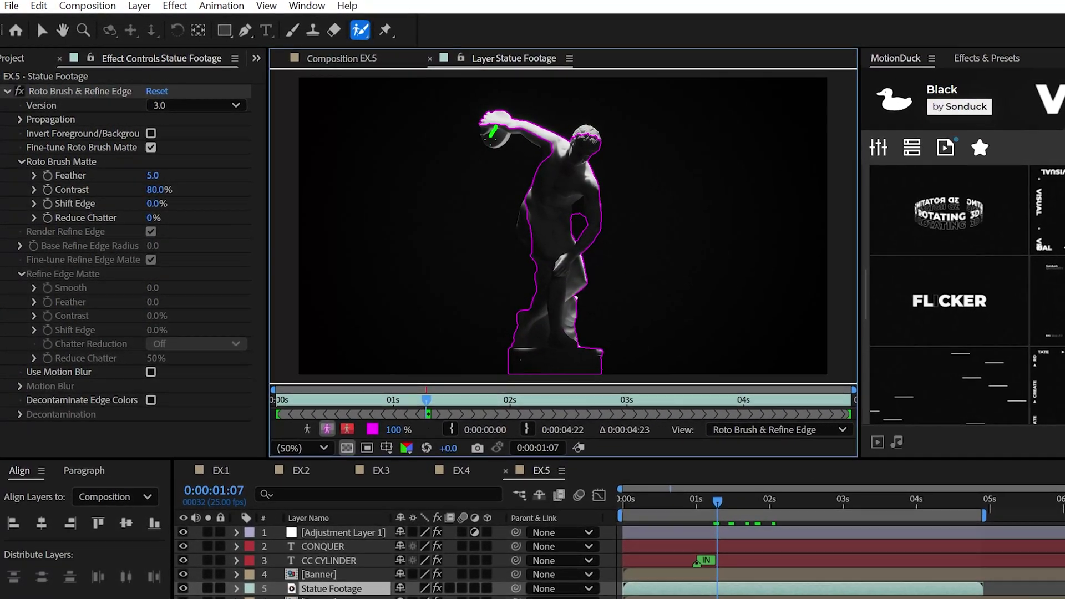
left_click(407, 399)
left_click_drag(414, 403, 278, 403)
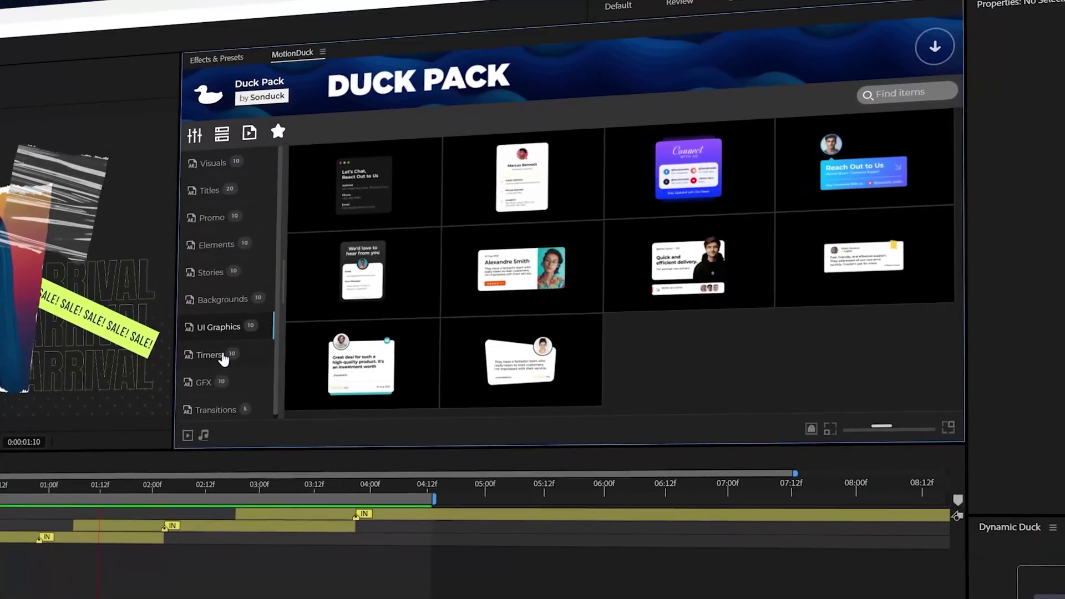
Browse the Timers and GFX preset categories in the MotionDuck panel
left_click(192, 361)
left_click(183, 394)
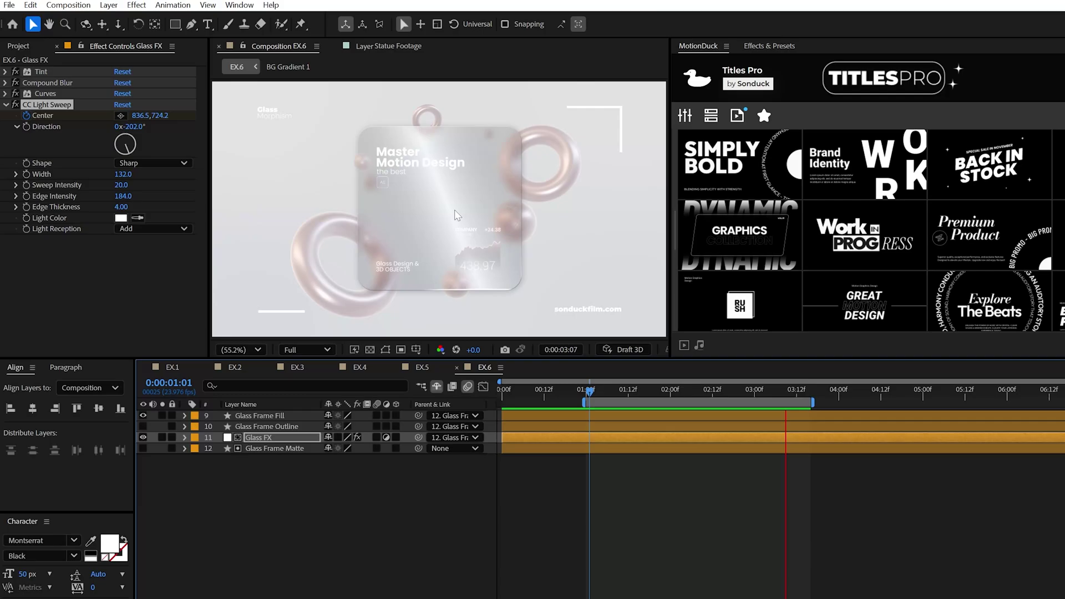
Replace CC Light Sweep on Glass FX and keyframe its Center moving across the glass card
key("Delete")
left_click(136, 5)
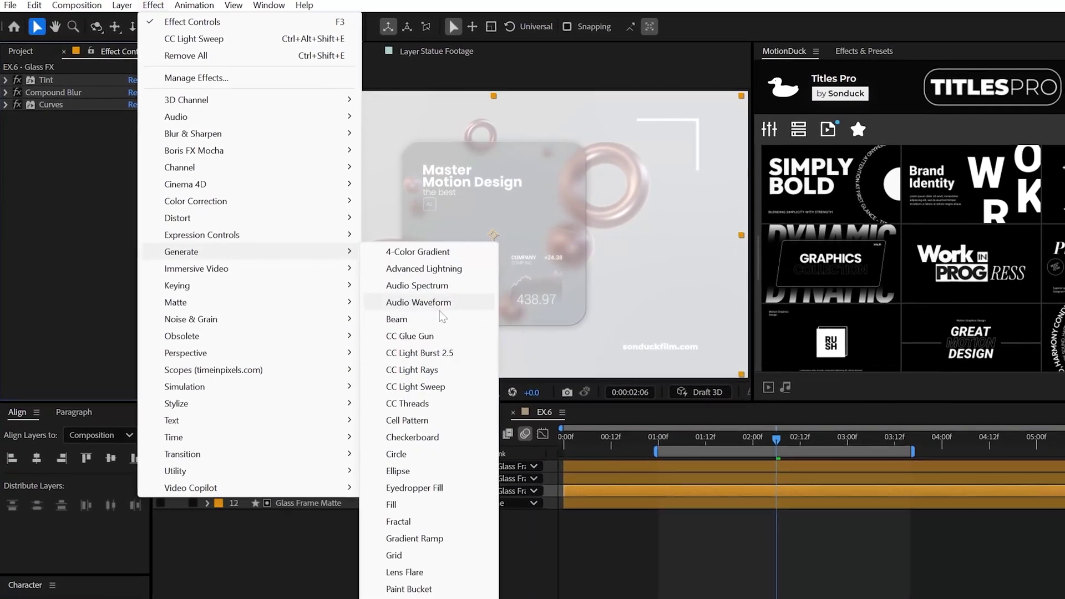
left_click(422, 388)
left_click_drag(477, 229, 470, 240)
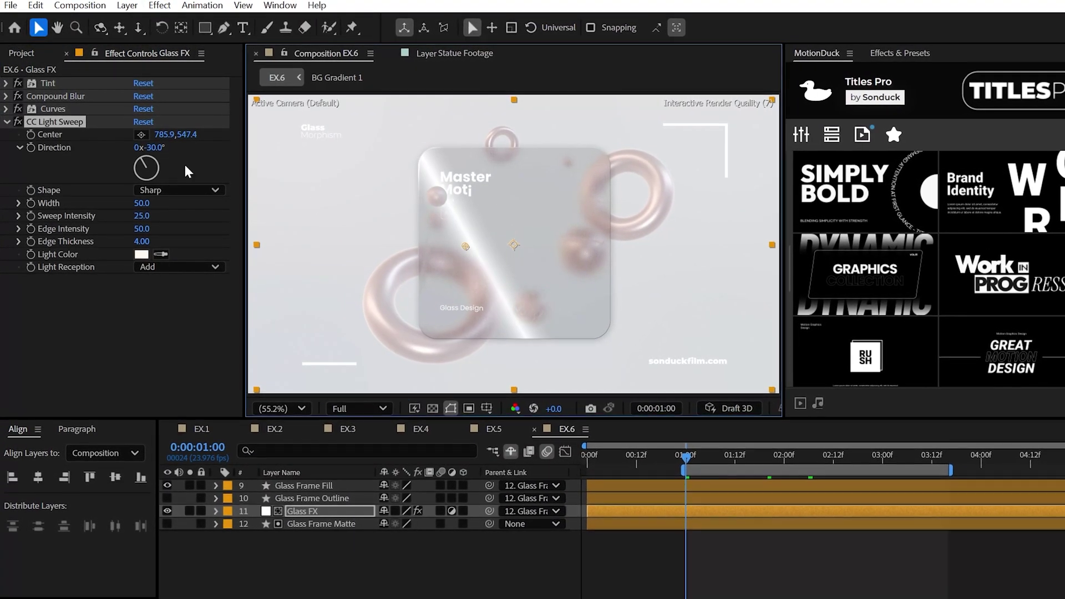
left_click_drag(972, 463, 996, 463)
left_click_drag(471, 249, 530, 236)
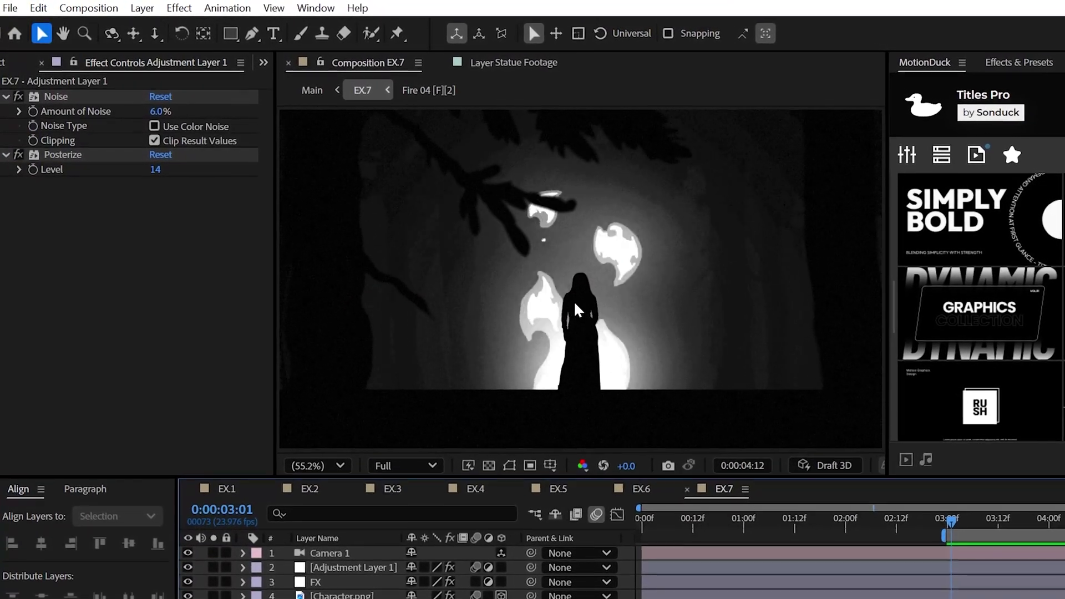
Clear the adjustment layer's old effects and apply a fresh Noise effect
left_click(62, 150)
key("ctrl+a")
key("Delete")
left_click(181, 9)
mouse_move(228, 388)
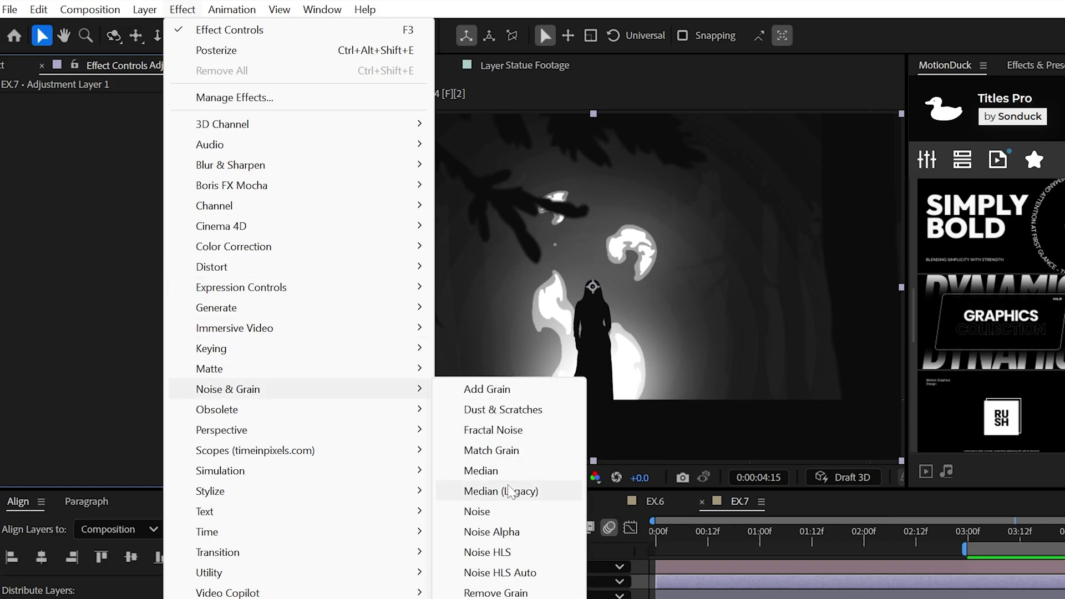
left_click(488, 506)
Add Posterize with Level 14 and preview the forest scene fitted in the viewer
left_click(182, 10)
mouse_move(222, 490)
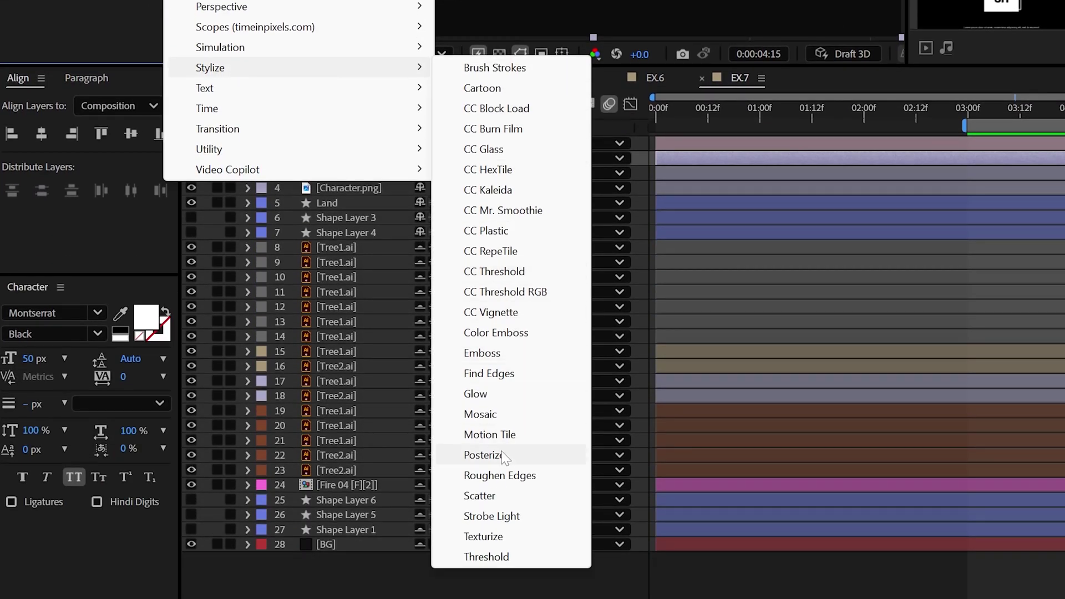
left_click(559, 598)
left_click(158, 115)
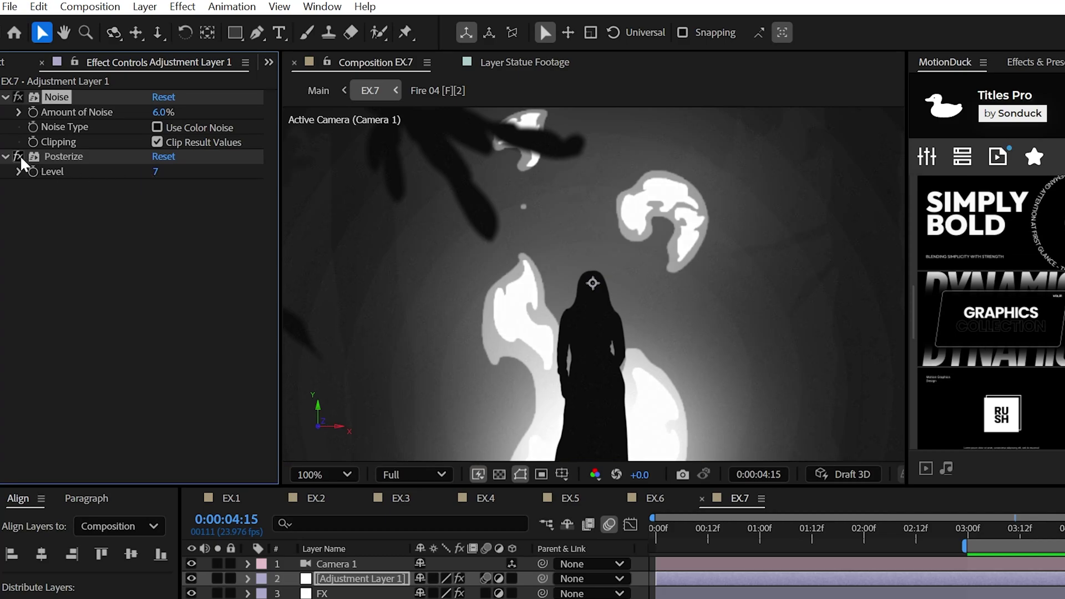
type("14")
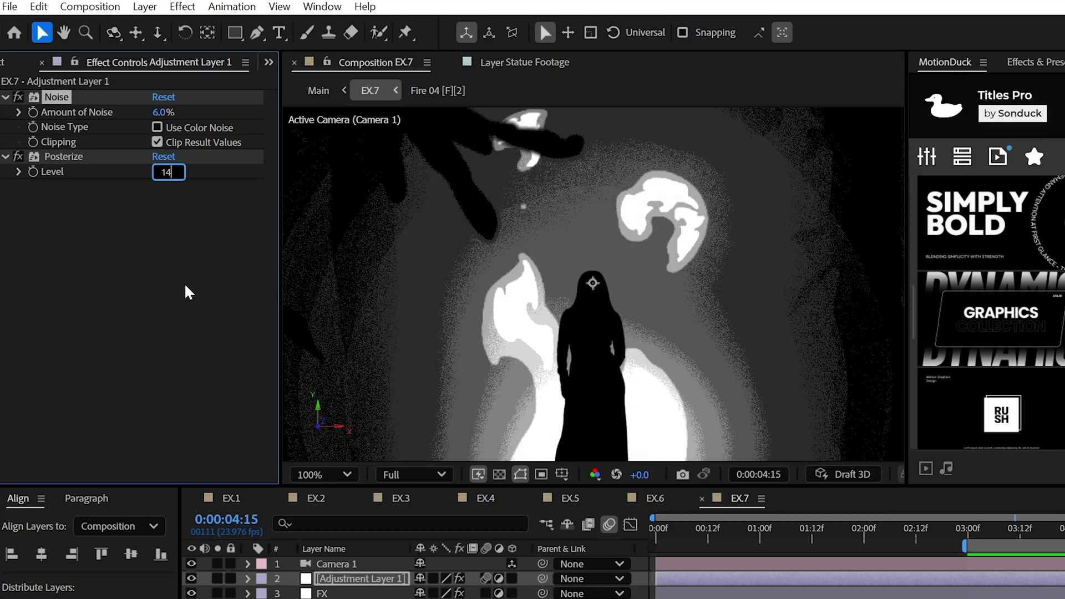
key("Return")
key("shift+slash")
key("space")
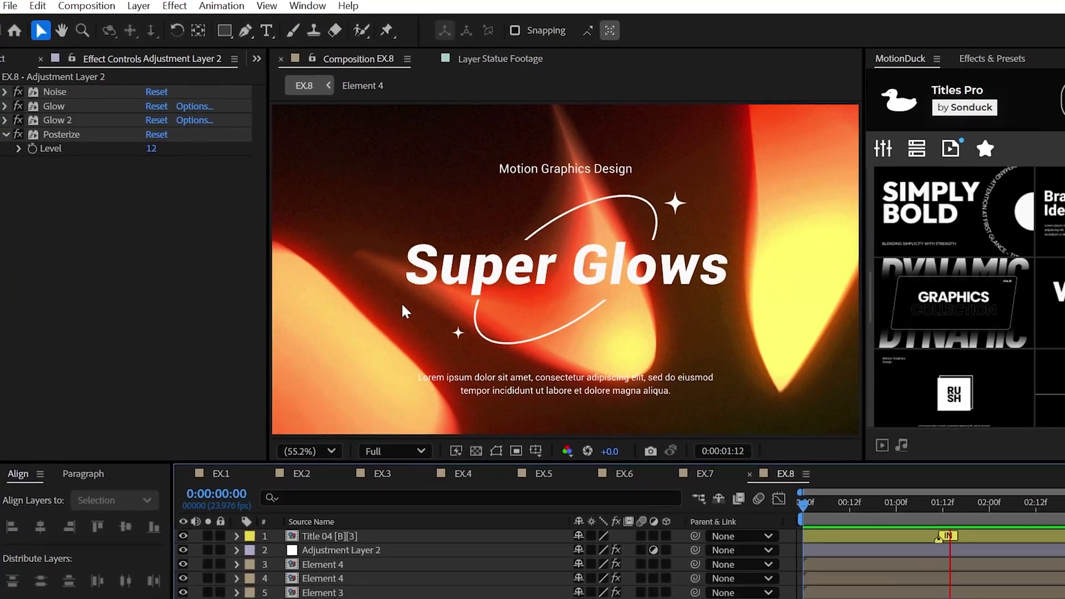
Apply Glow to the adjustment layer with a tight radius of about 8%
left_click(181, 6)
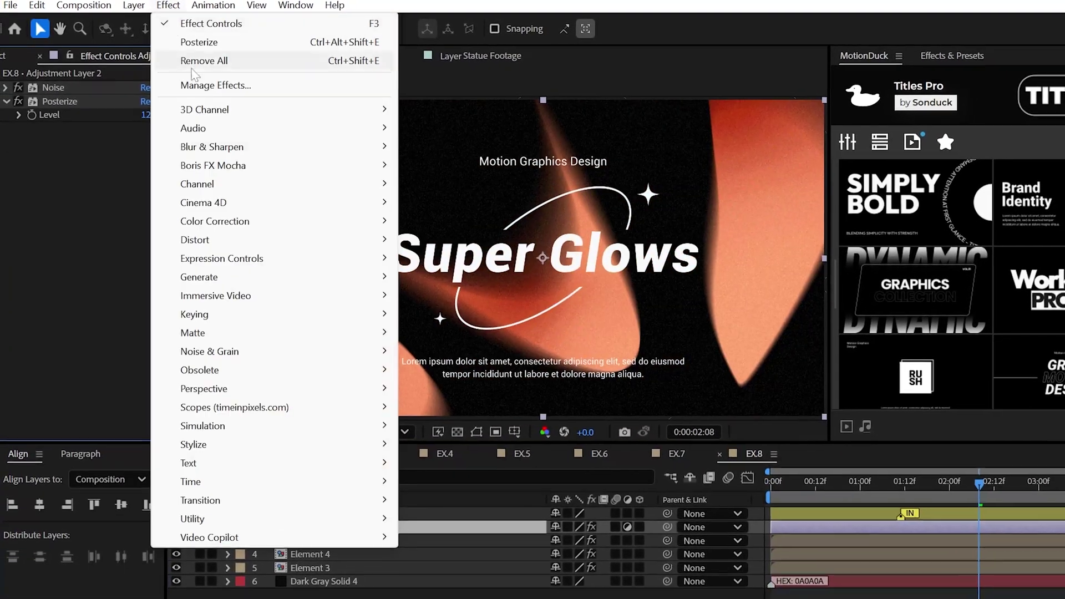
mouse_move(194, 444)
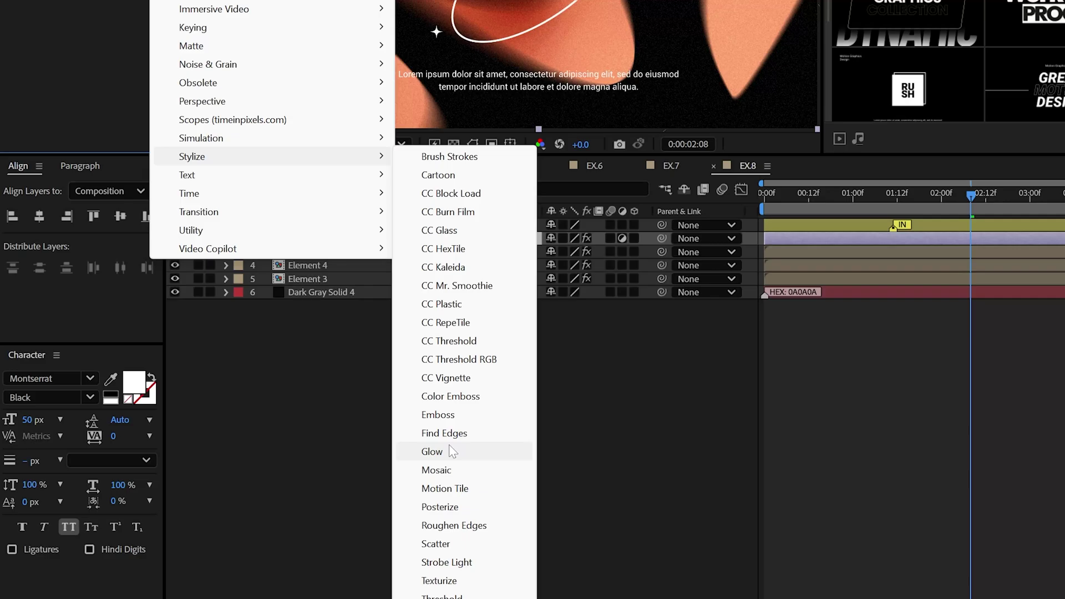
left_click(424, 382)
left_click_drag(149, 138, 216, 154)
Duplicate the glow as Glow 2 with a wider radius, then preview the title
key("ctrl+d")
scroll(219, 159, "down", 3)
left_click_drag(155, 229, 310, 240)
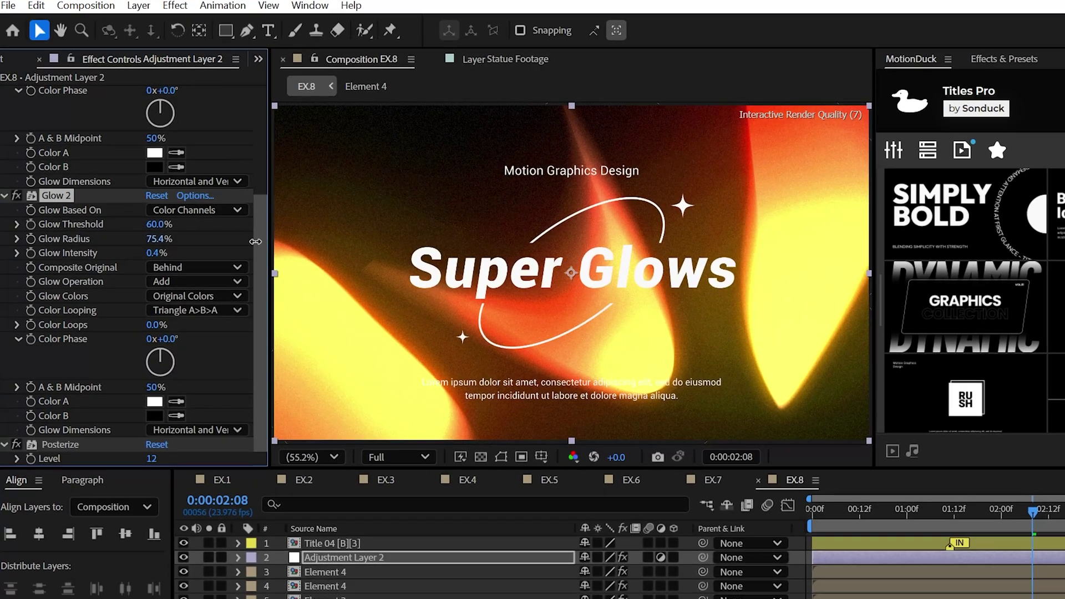
key("space")
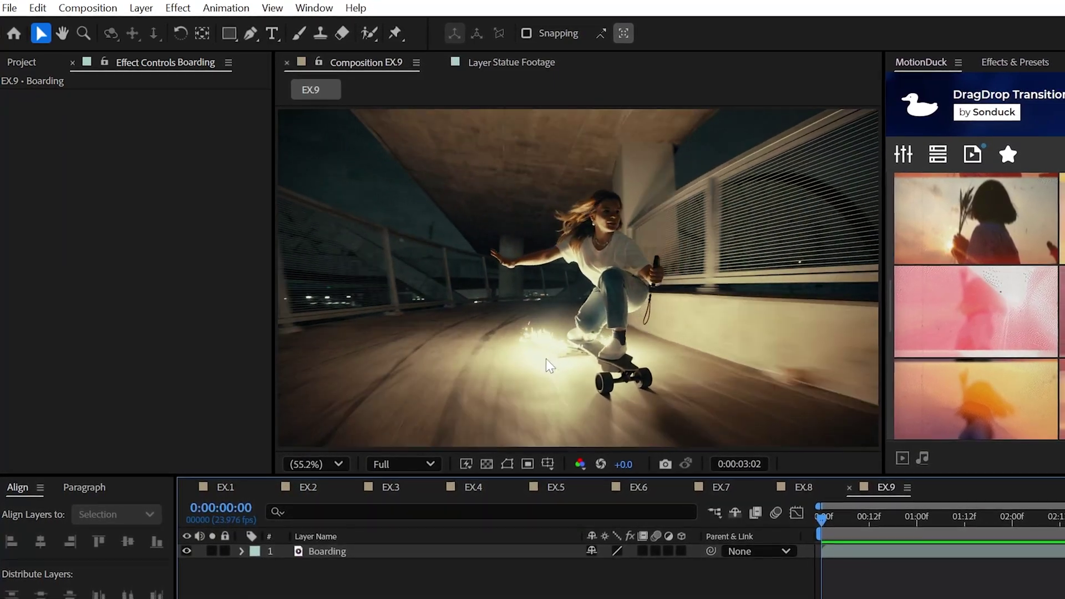
Apply Motion Tile to Boarding, drive Tile Center with wiggle(2,50), and enable Mirror Edges
left_click(312, 549)
left_click(176, 9)
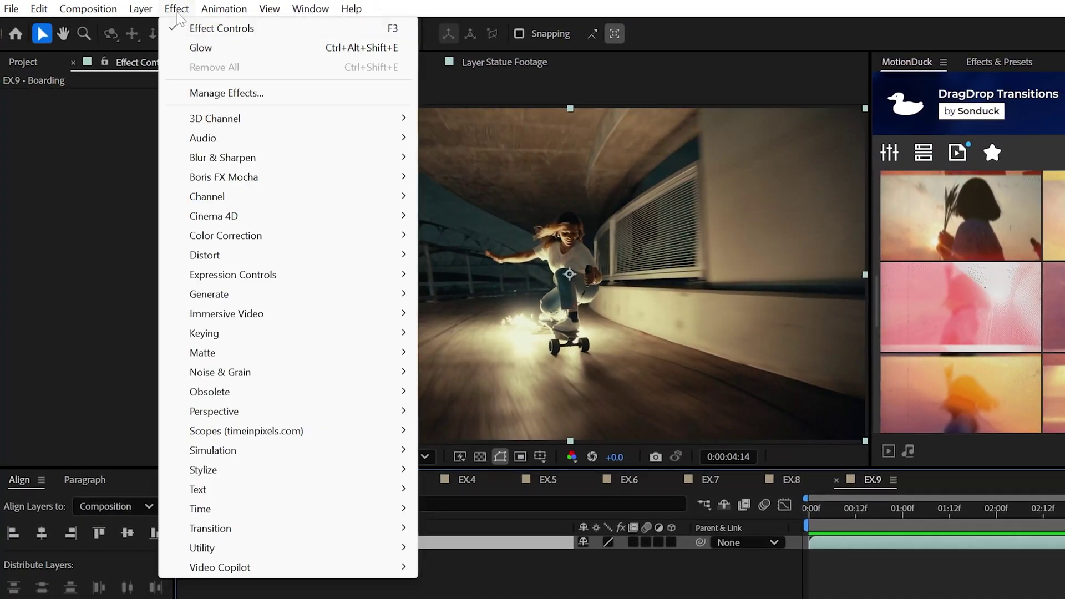
mouse_move(203, 467)
left_click(507, 413)
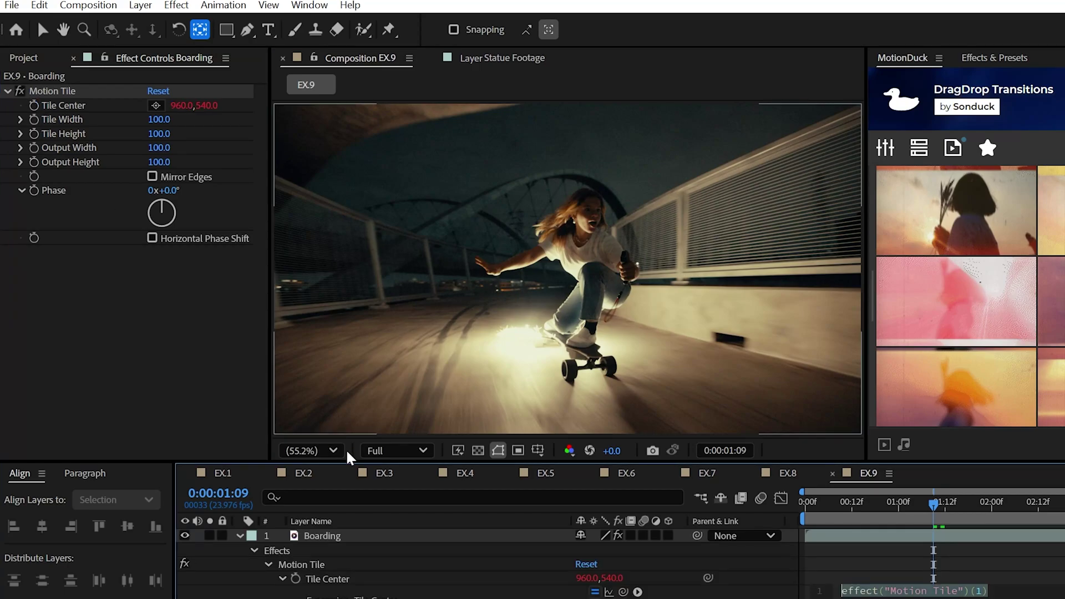
type("wiggl")
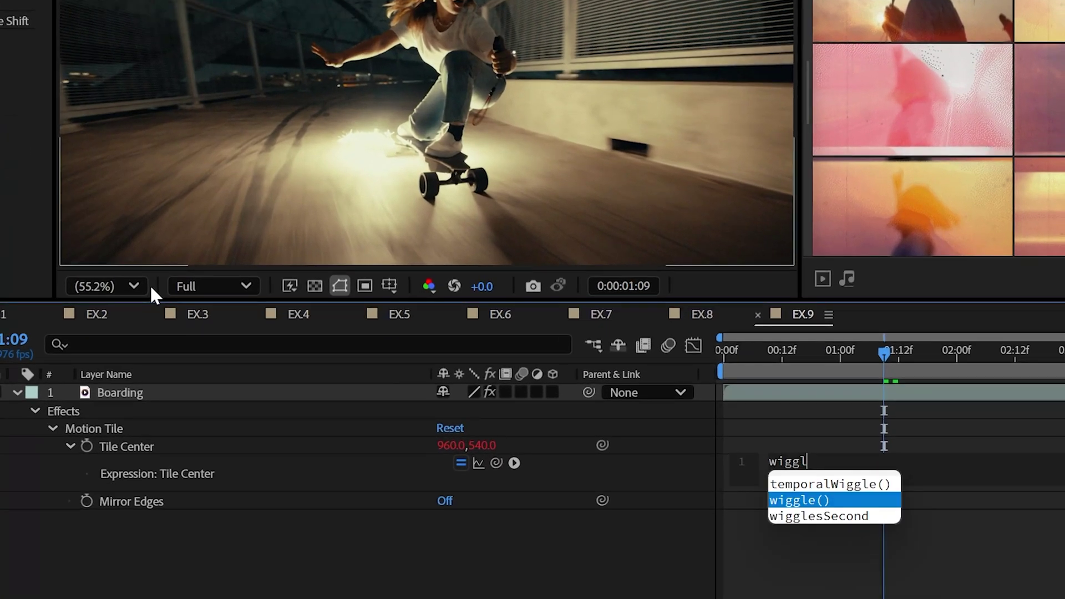
type("e(2,50")
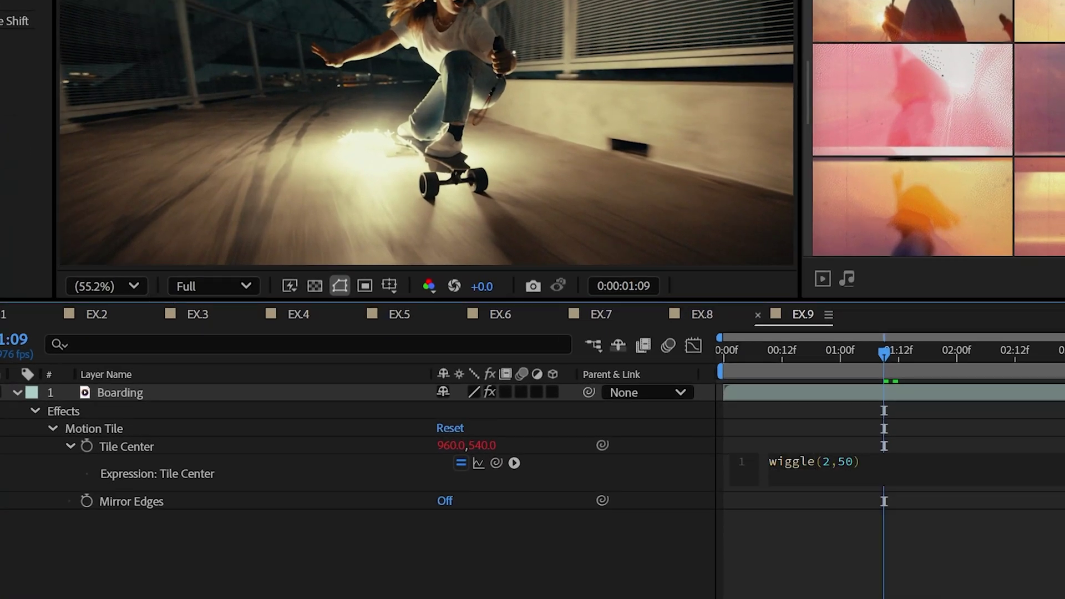
key("KP_Enter")
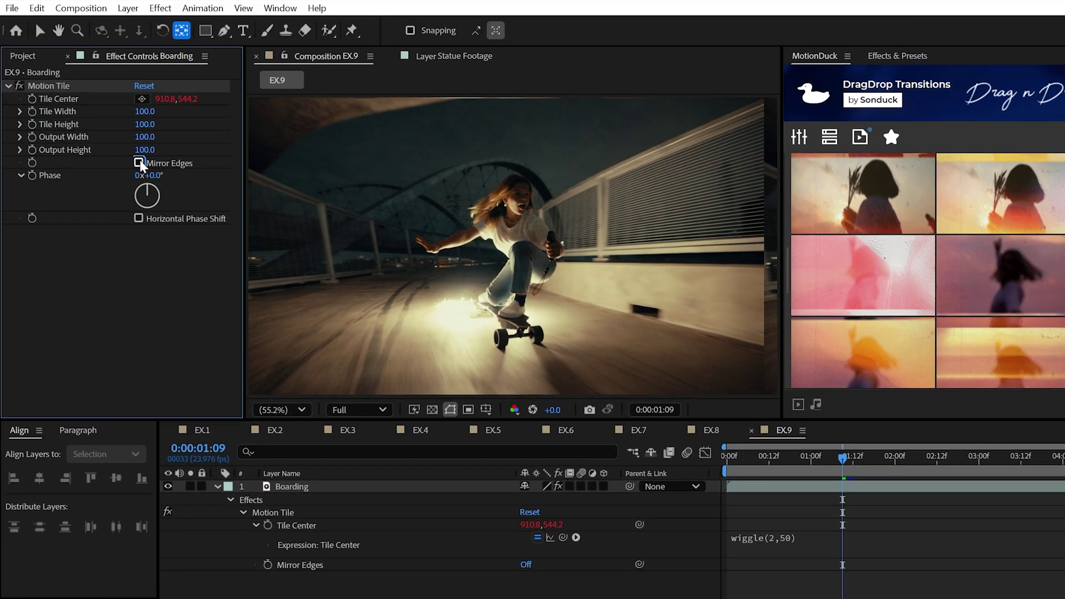
left_click(138, 162)
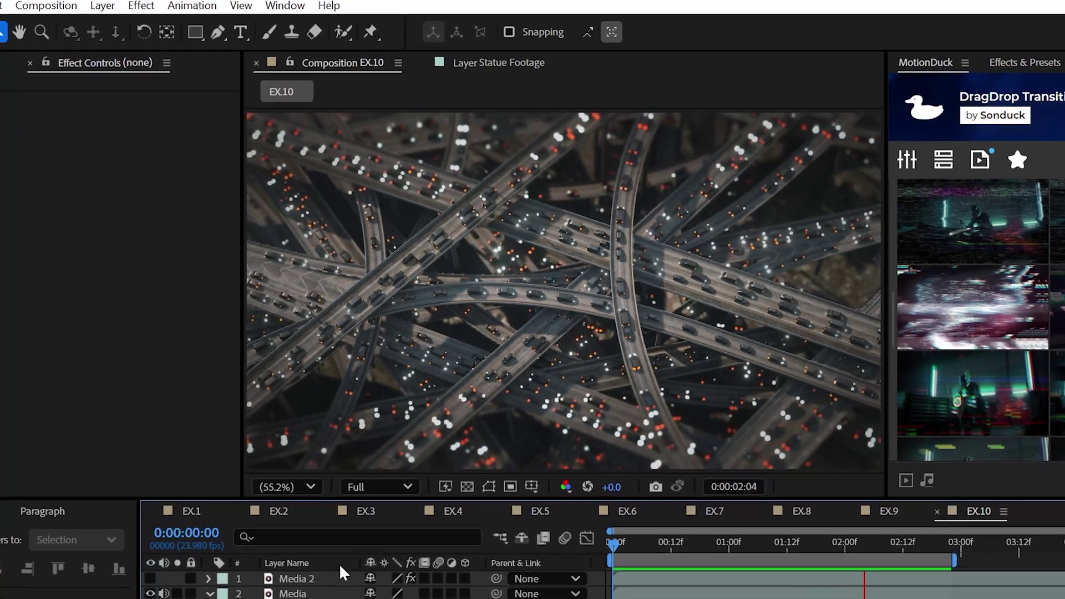
Apply CC Force Motion Blur to the Media highway footage and preview the streaking traffic from the start
left_click(342, 577)
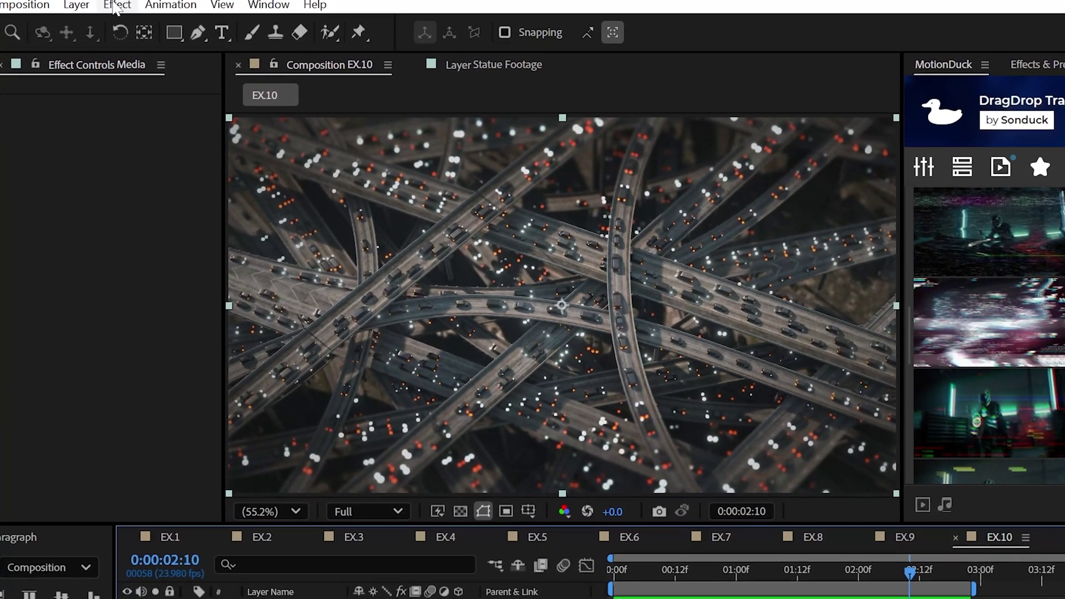
left_click(141, 5)
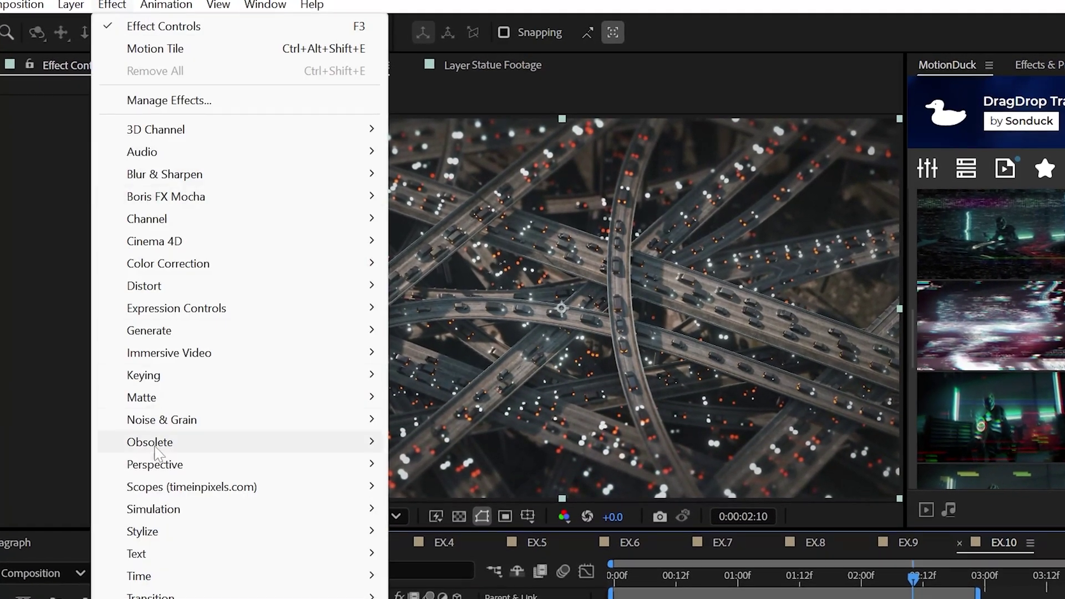
mouse_move(173, 575)
left_click(505, 271)
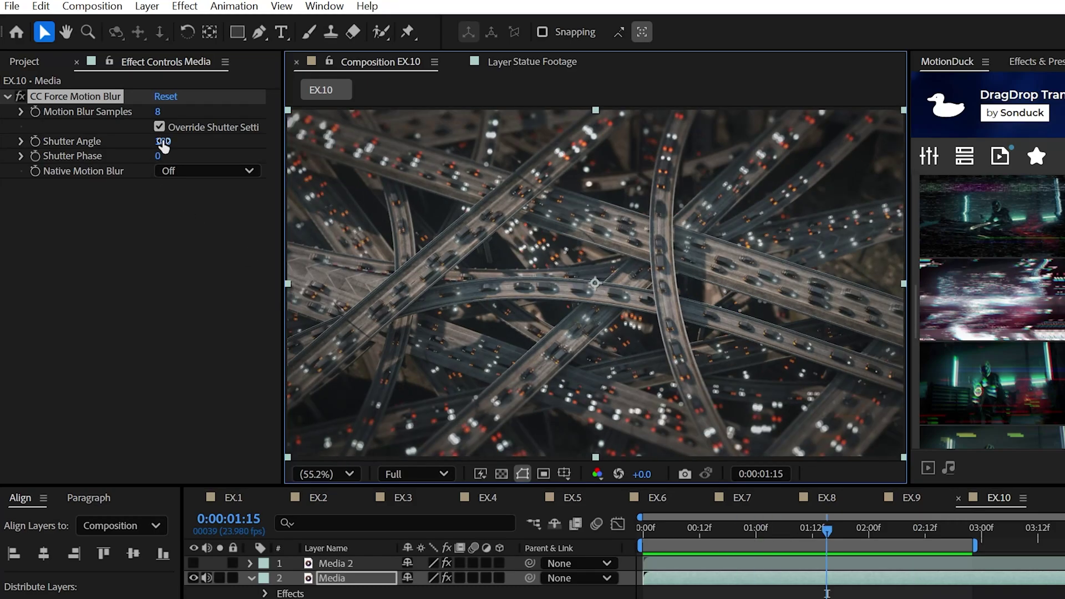
key("Home")
key("space")
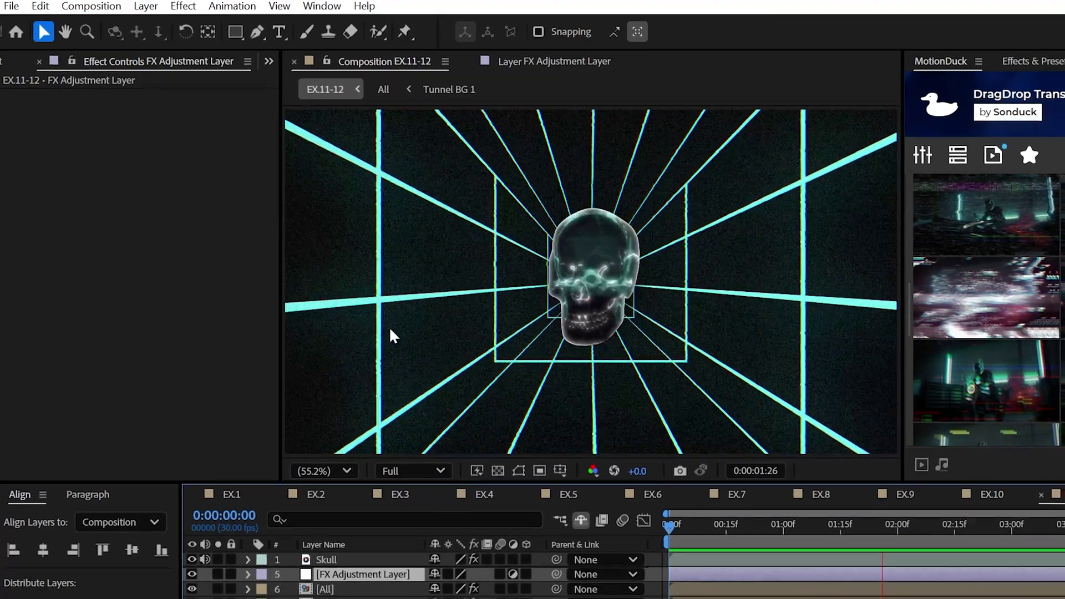
Apply CC Lens to the FX Adjustment Layer and enlarge its bulge on the tunnel
left_click(184, 5)
mouse_move(222, 268)
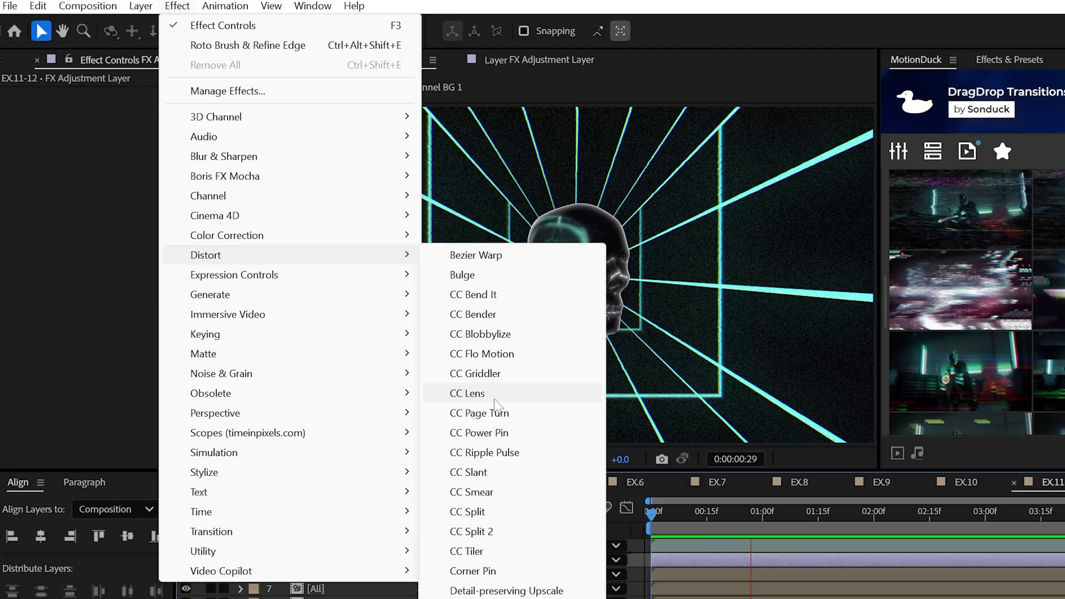
left_click(475, 395)
left_click_drag(161, 123, 243, 121)
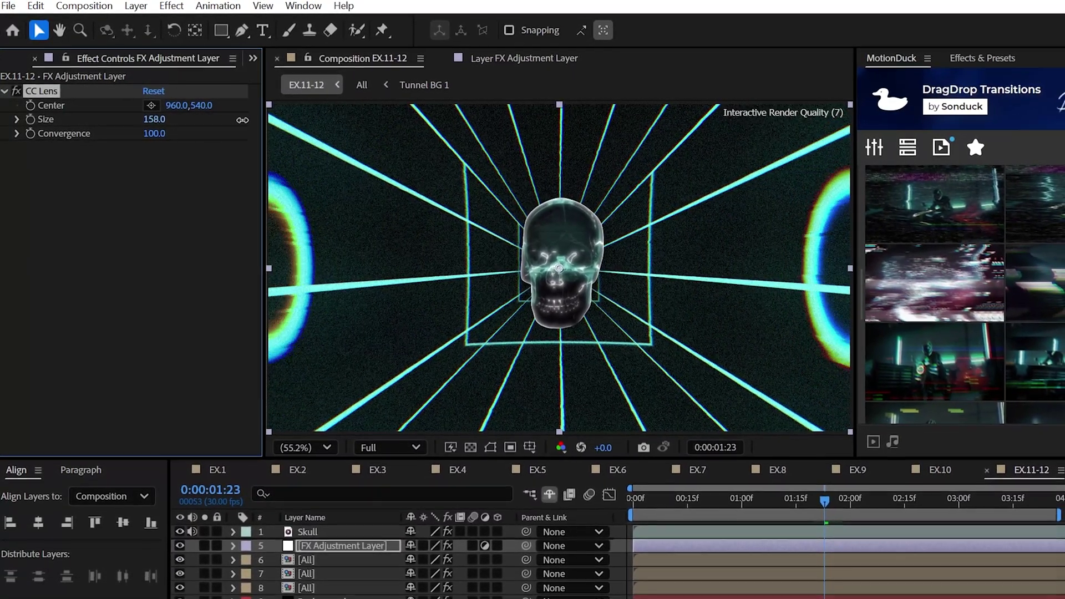
Add Turbulent Displace and then Optics Compensation to the adjustment layer
left_click(172, 6)
mouse_move(217, 244)
left_click(477, 582)
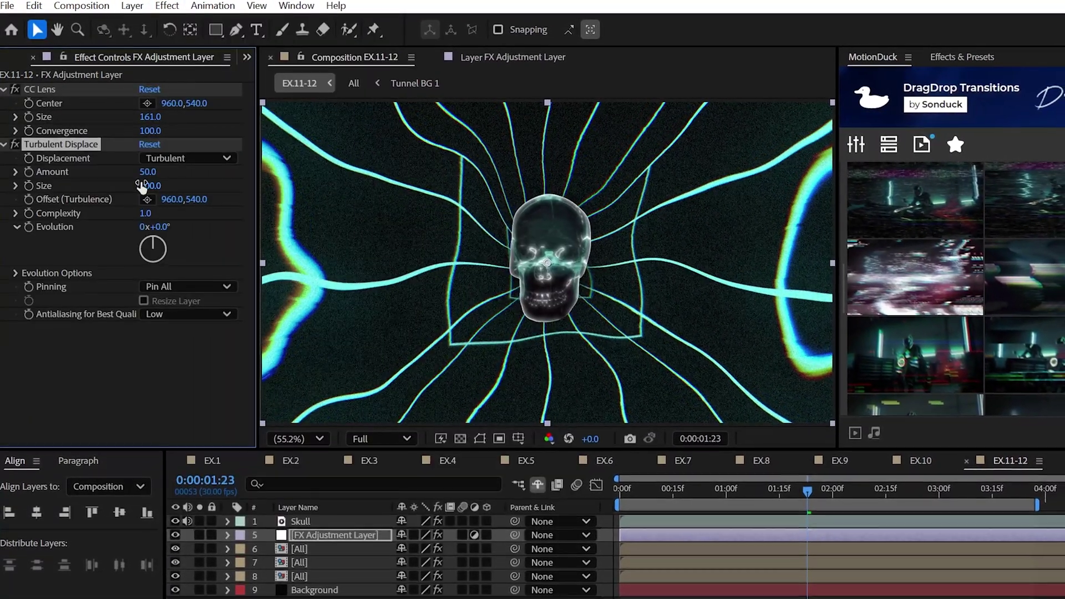
left_click(166, 6)
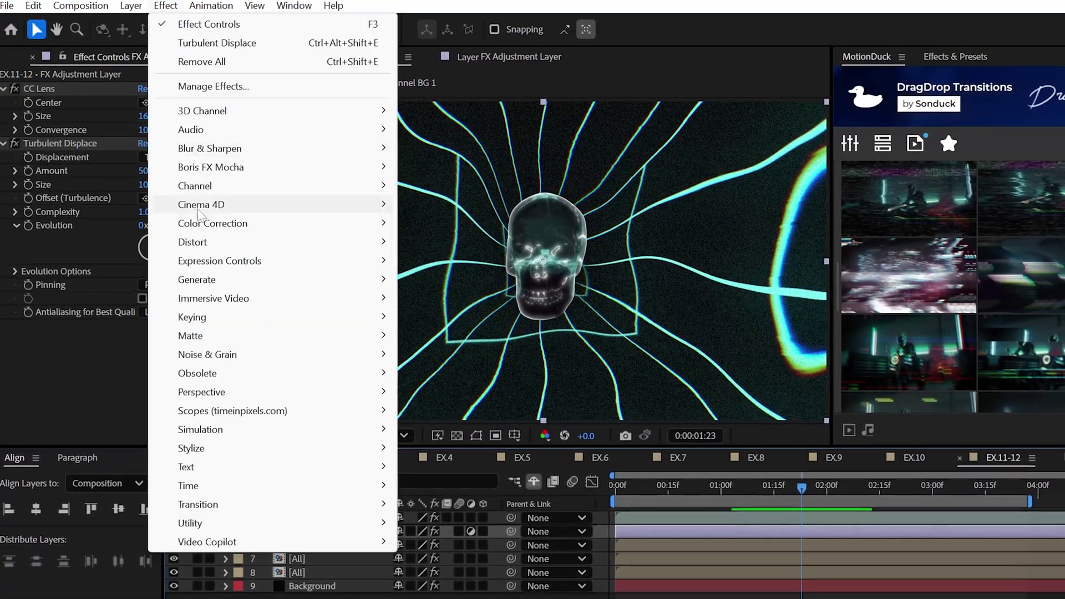
mouse_move(179, 237)
left_click(472, 560)
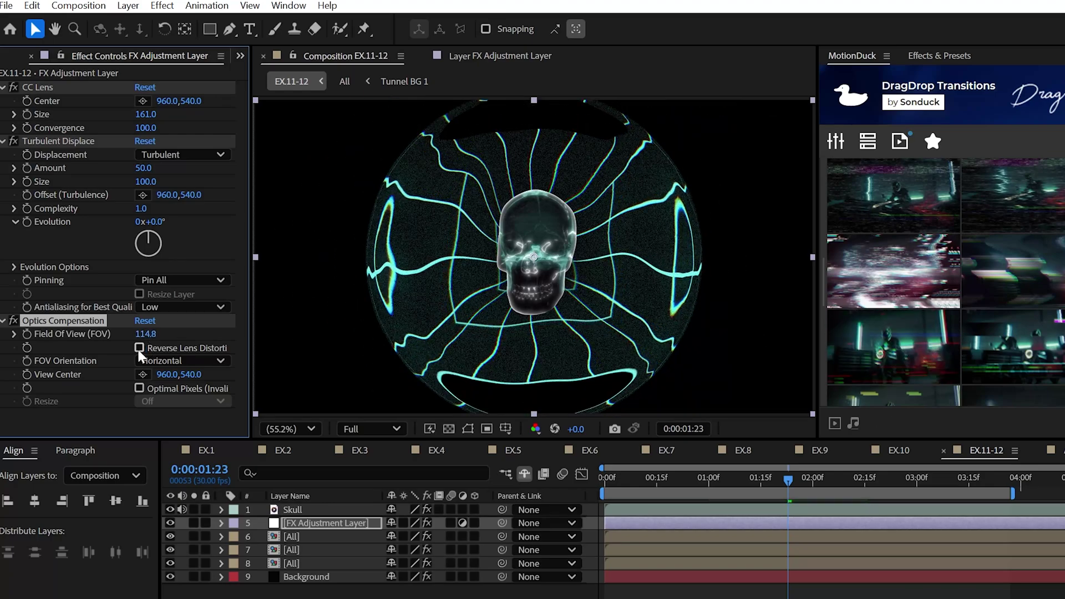
Reverse the lens distortion, widen Field of View, lower the displacement amount, and preview the skull
left_click(139, 347)
left_click_drag(143, 334, 178, 333)
left_click_drag(143, 168, 122, 175)
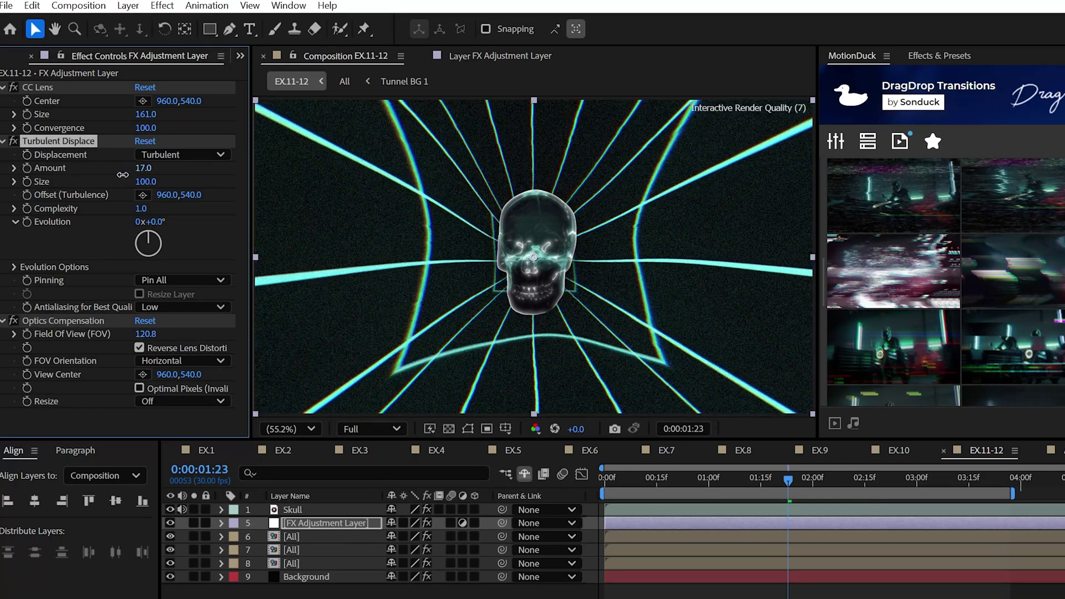
key("space")
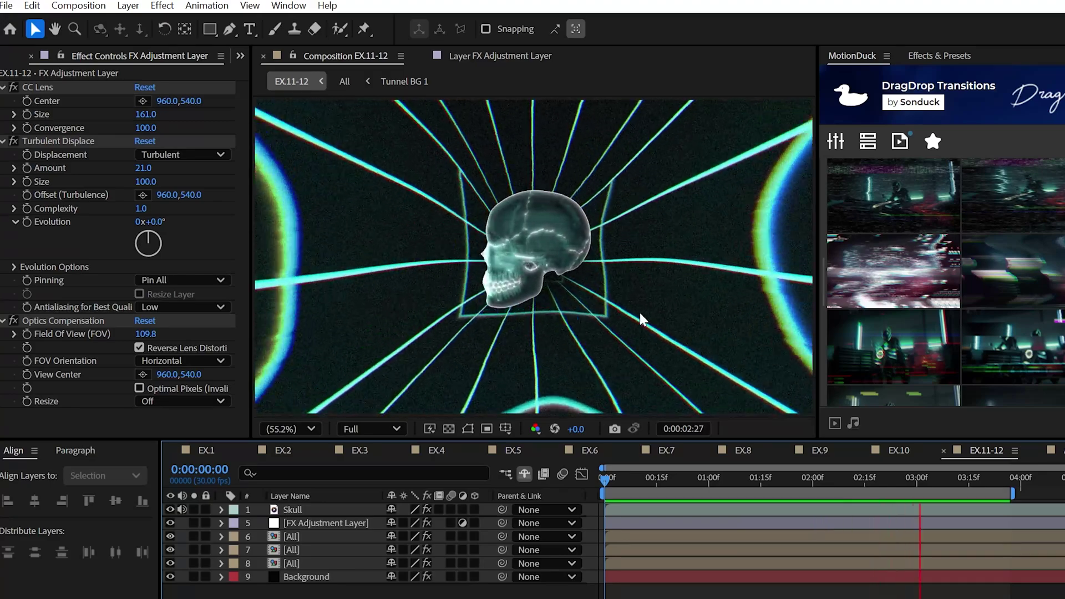
Apply Posterize Time at 8 fps to the FX Adjustment Layer and preview the choppy motion
left_click(412, 212)
left_click(162, 5)
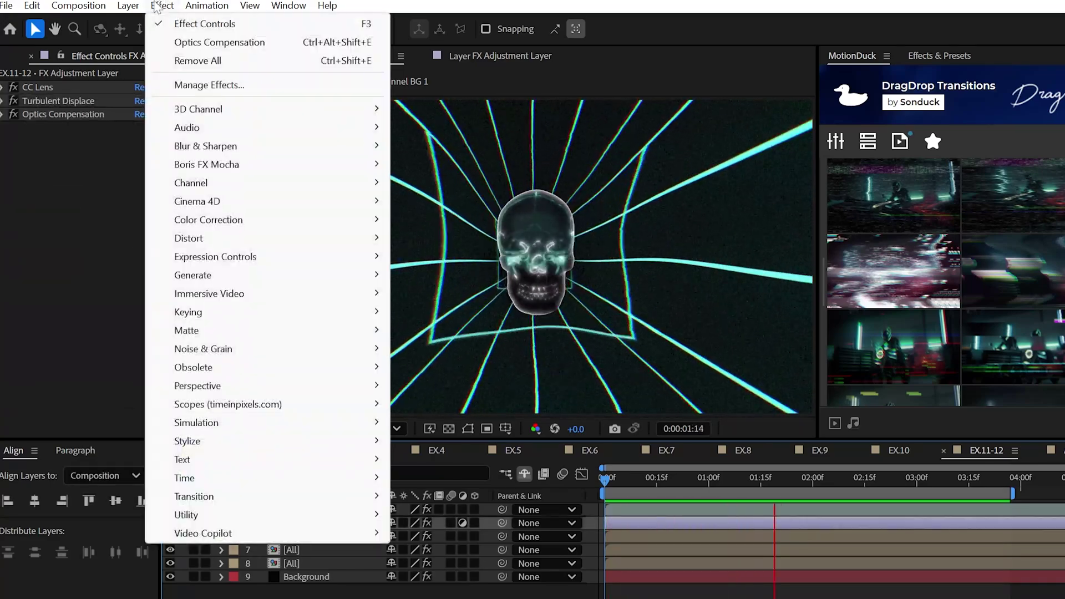
mouse_move(233, 480)
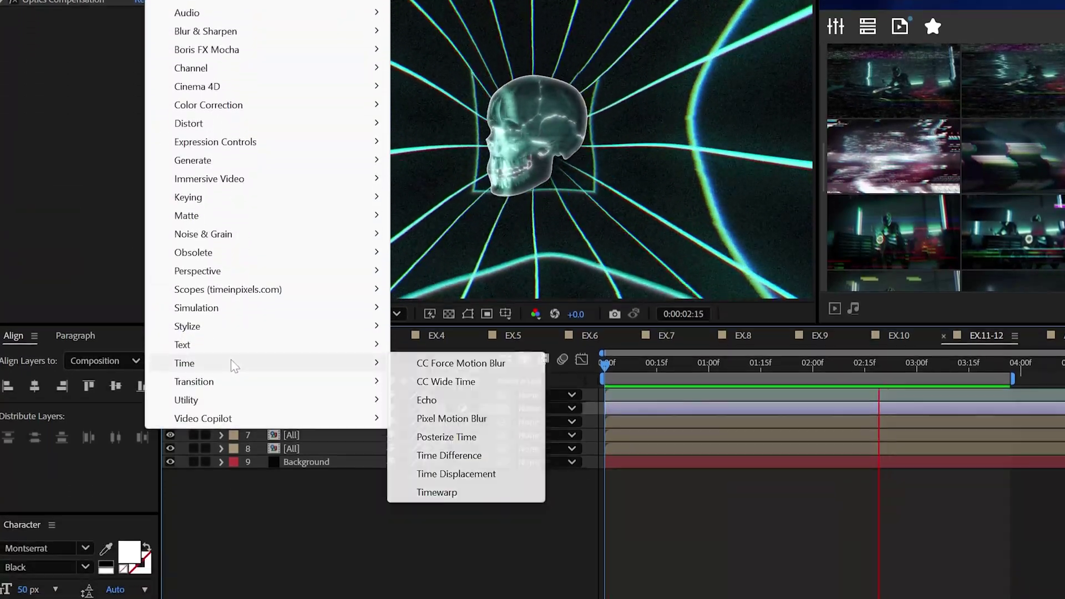
left_click(446, 436)
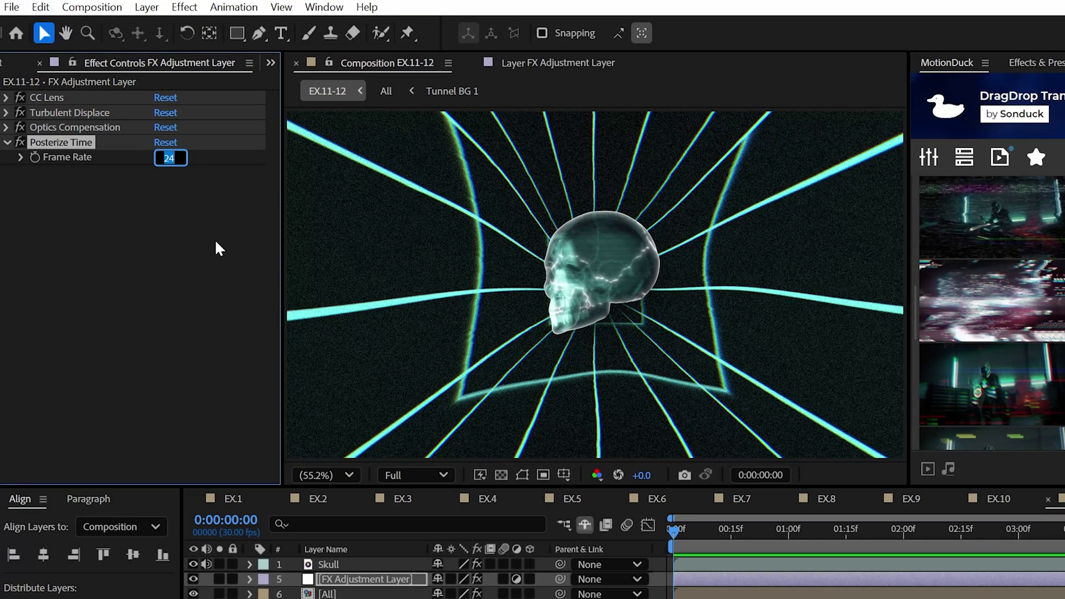
type("8")
key("Return")
left_click(673, 534)
key("space")
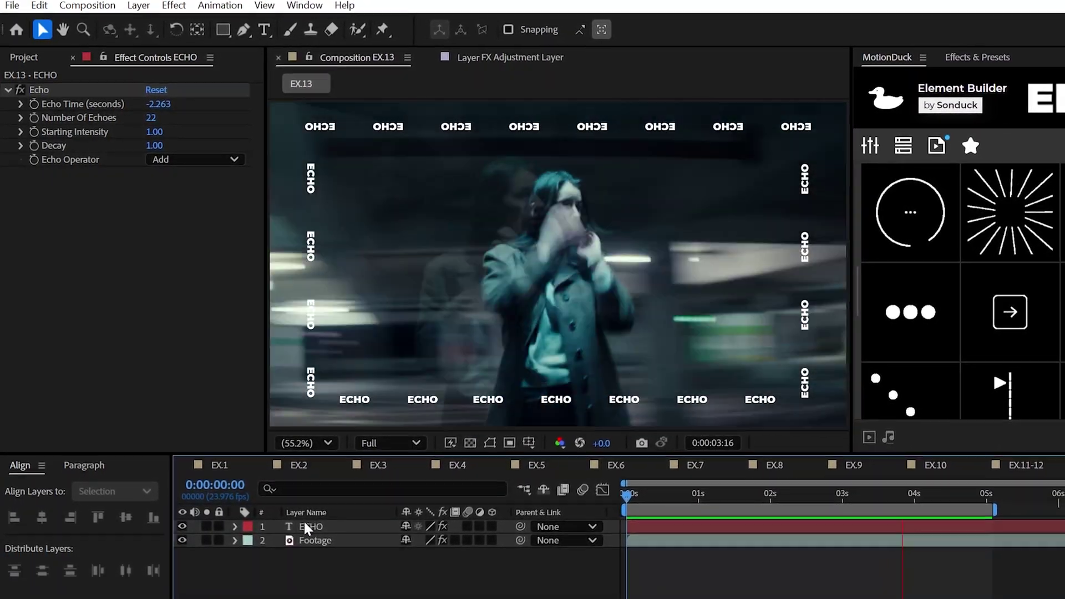
Compare the ECHO layer with Echo toggled on and off, then set Echo Time to 0.367 seconds
left_click(305, 527)
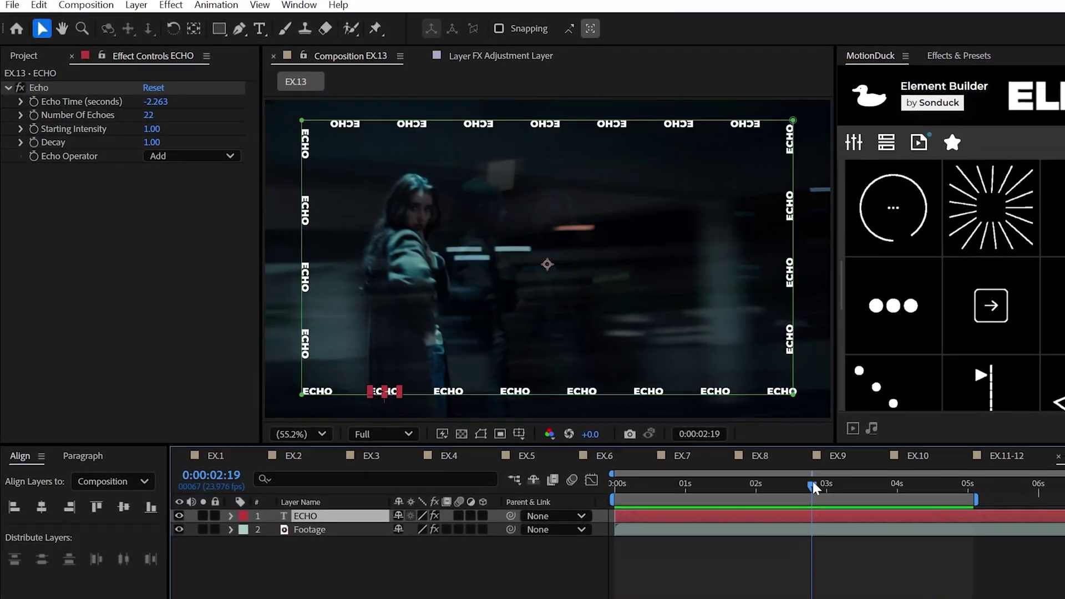
left_click(21, 87)
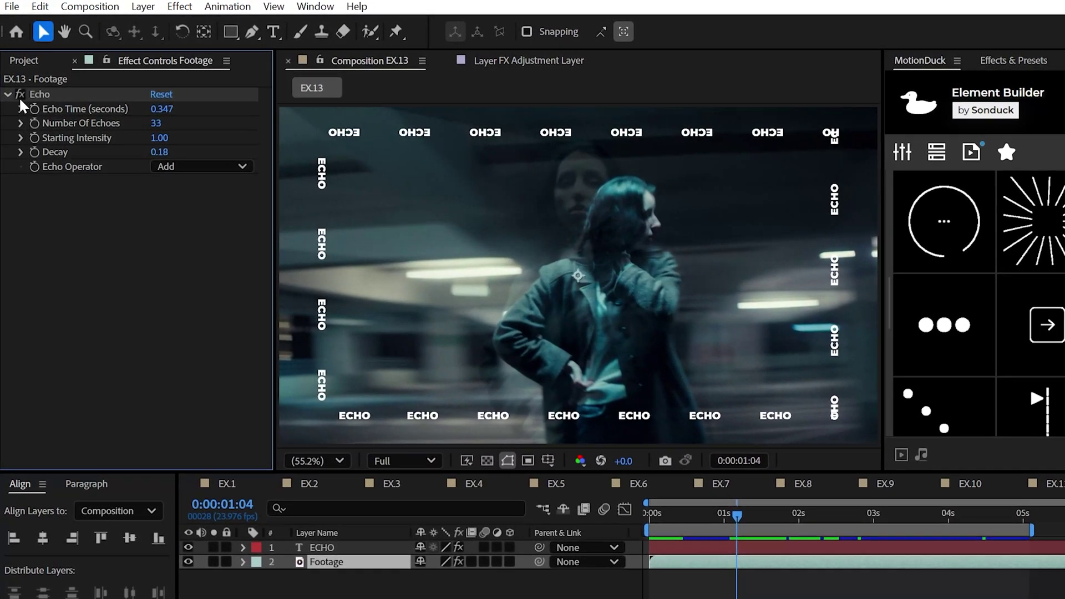
left_click(20, 95)
left_click(20, 94)
left_click(20, 94)
left_click(21, 95)
left_click(21, 95)
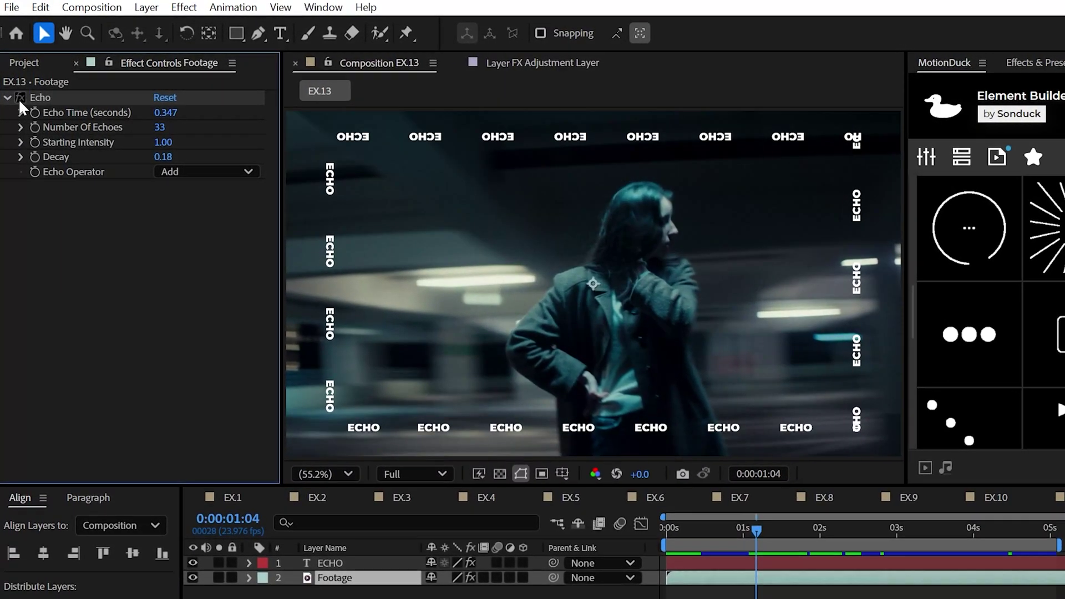
left_click(184, 7)
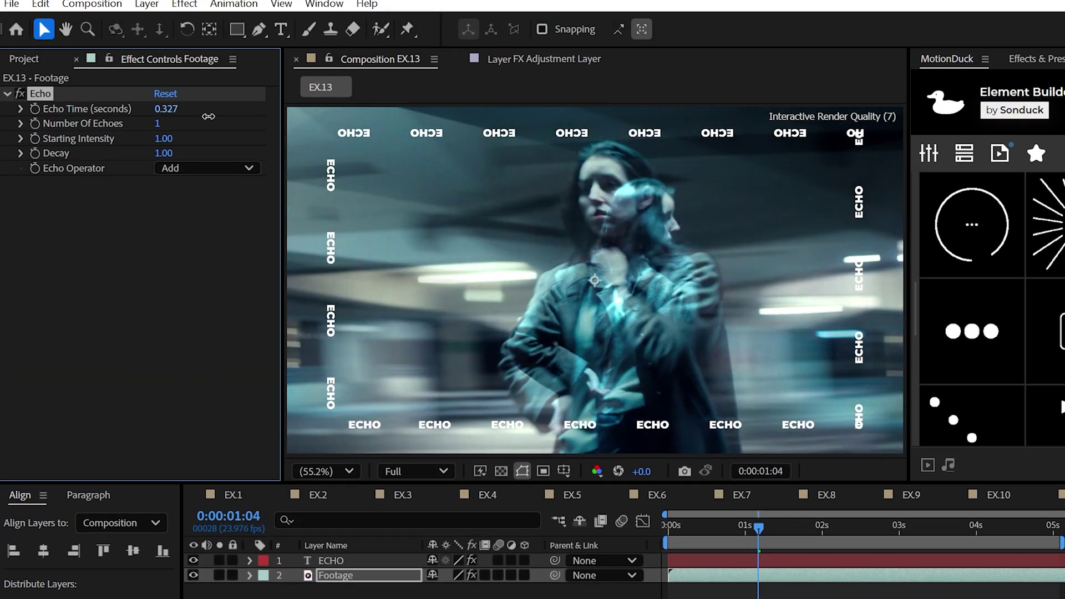
left_click_drag(208, 116, 114, 157)
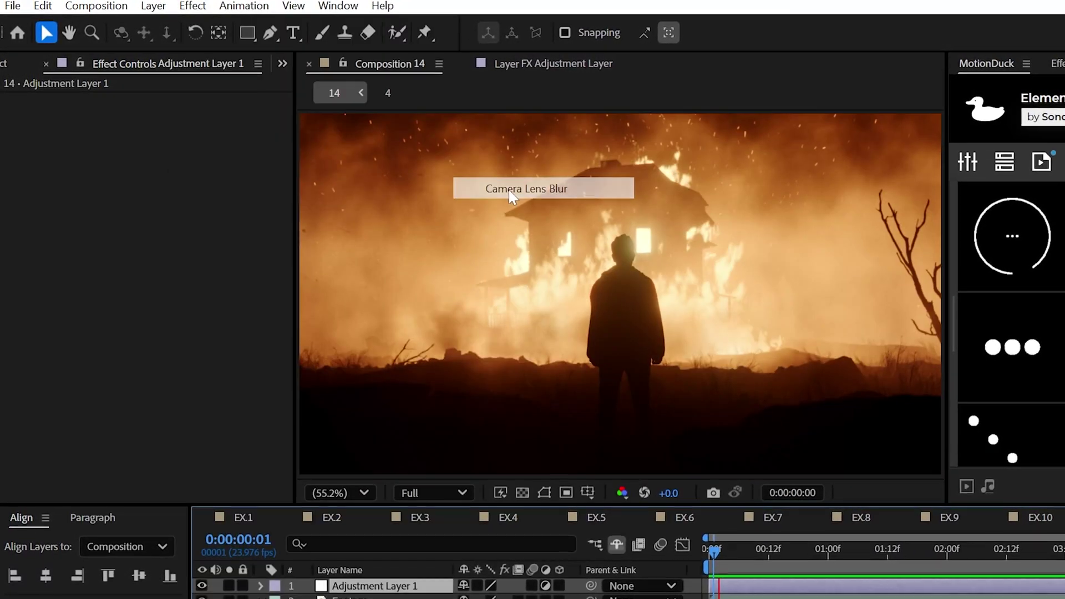
Apply Camera Lens Blur, raise its Blur Radius, and use layer 3 as the Blur Map Layer
left_click_drag(510, 194, 510, 195)
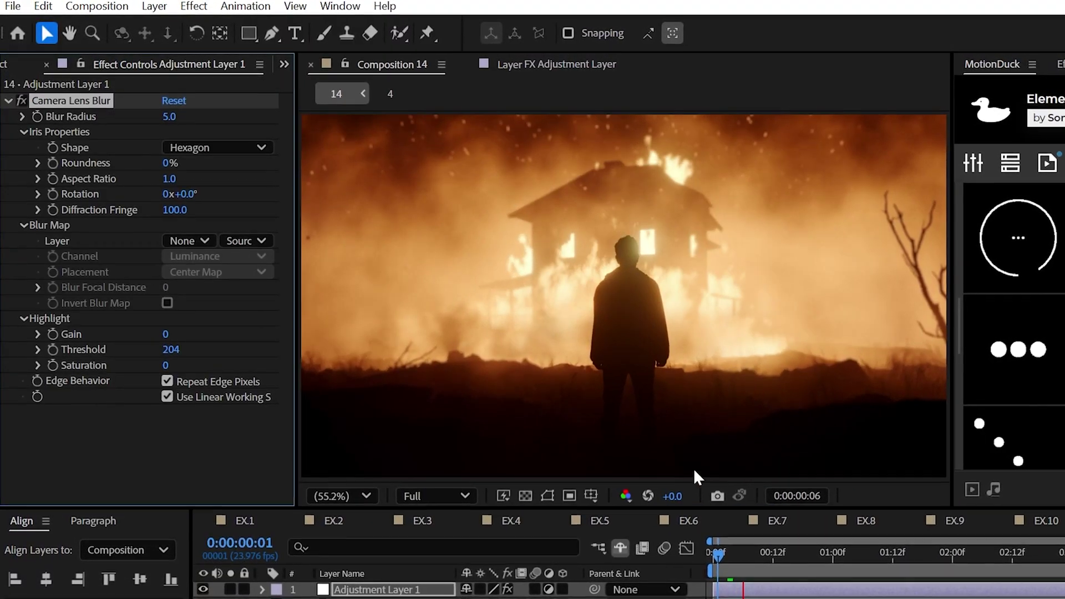
left_click_drag(169, 115, 184, 116)
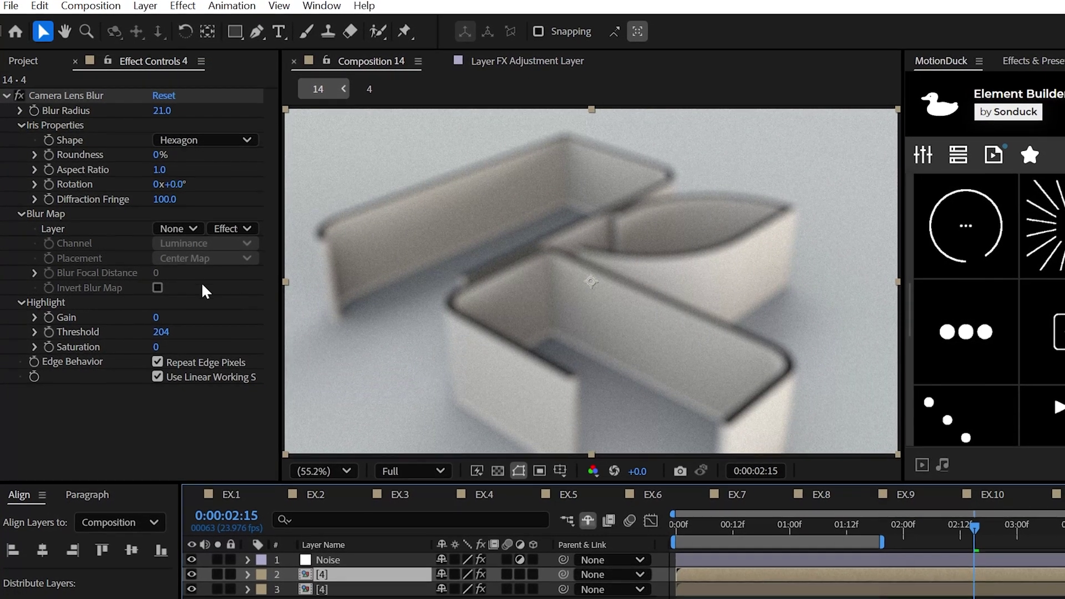
left_click(431, 287)
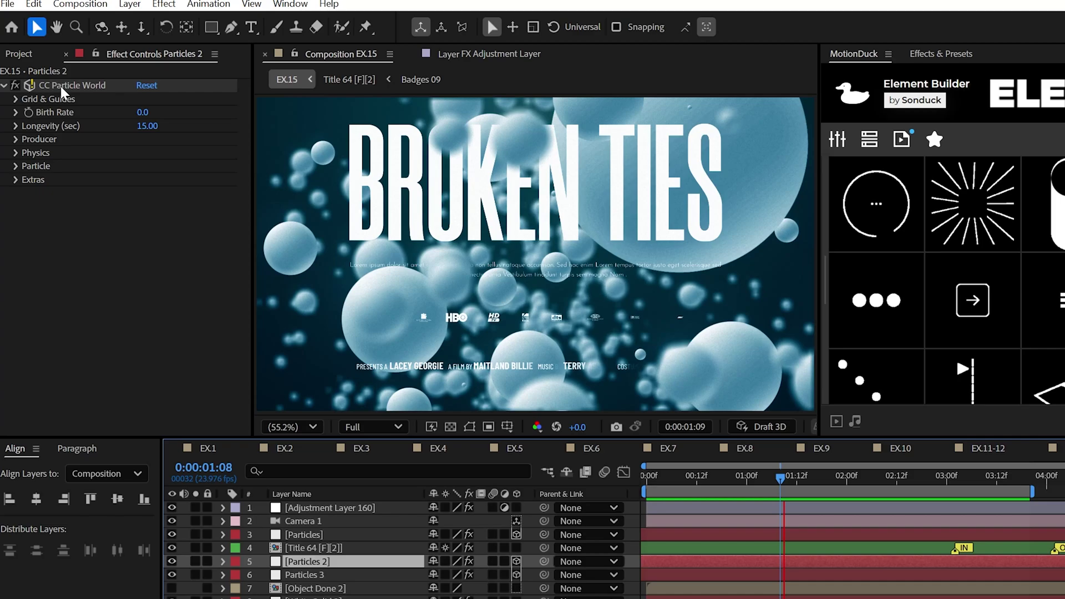
Make Particles 2's CC Particle World emit Textured QuadPolygon particles using layer 7, Object Done 2, and preview
left_click(164, 4)
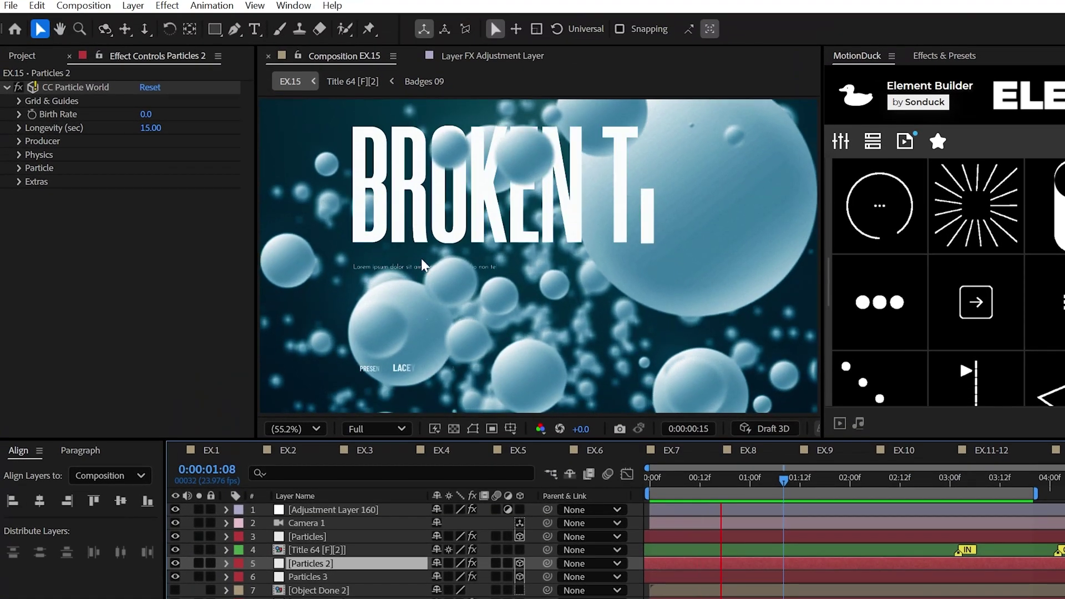
left_click(76, 87)
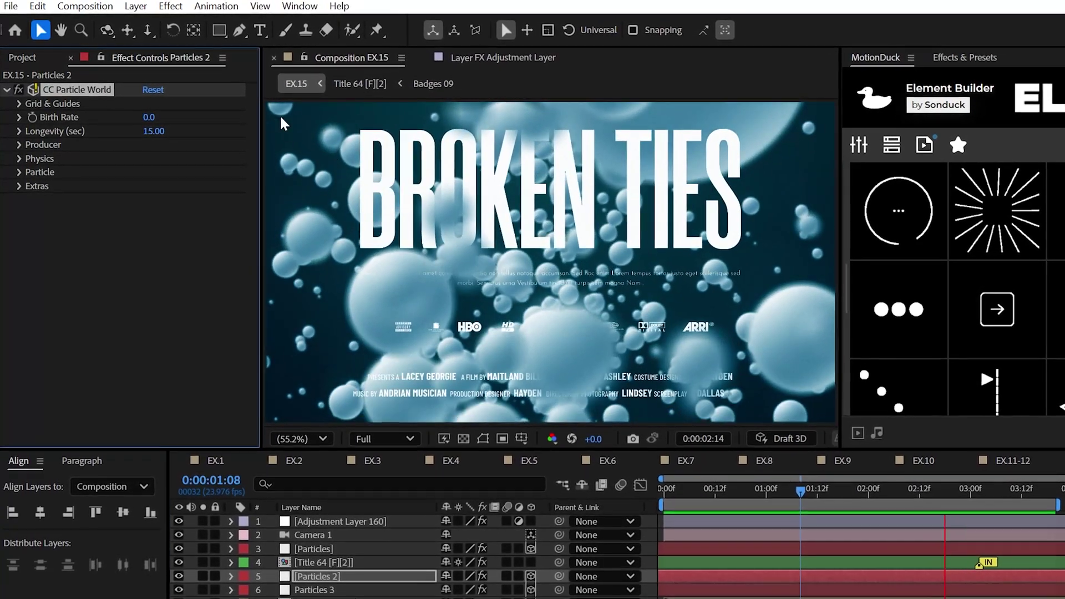
key("space")
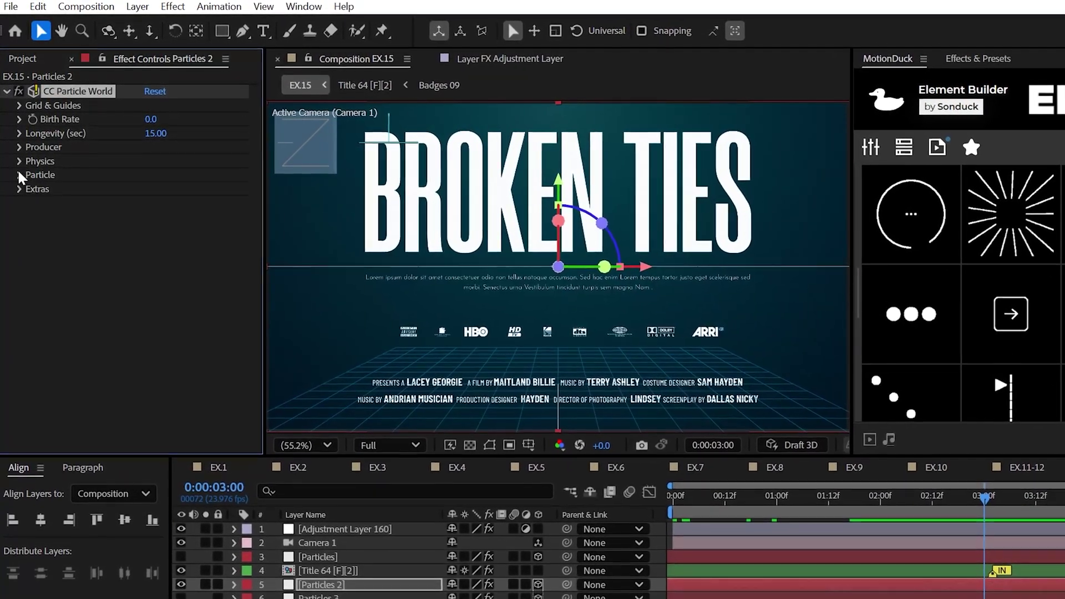
left_click(20, 172)
left_click(183, 190)
left_click(226, 436)
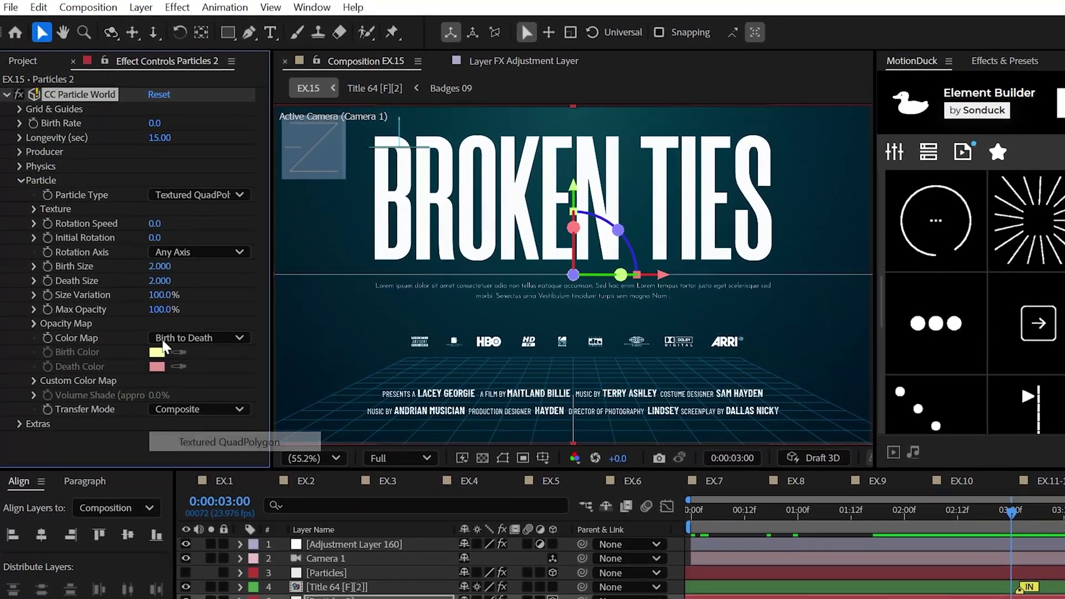
left_click(33, 206)
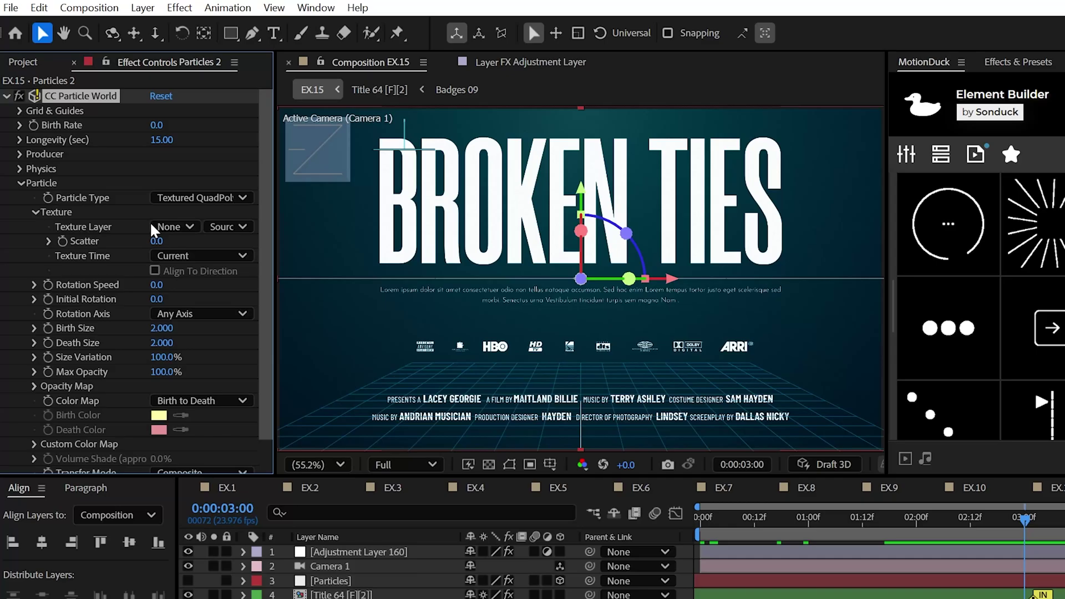
left_click(154, 227)
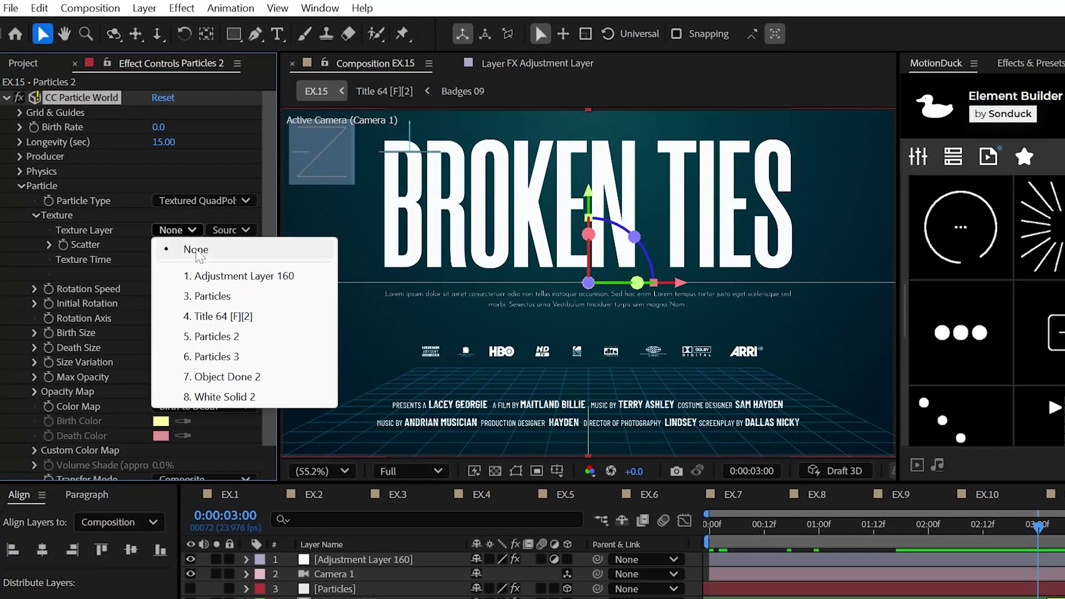
left_click(215, 373)
key("space")
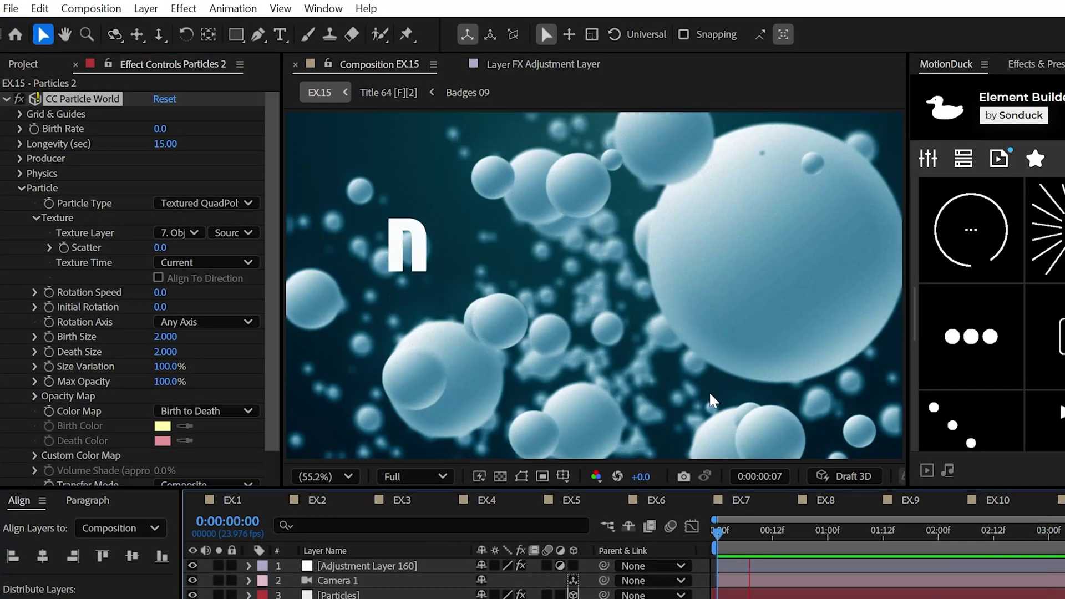